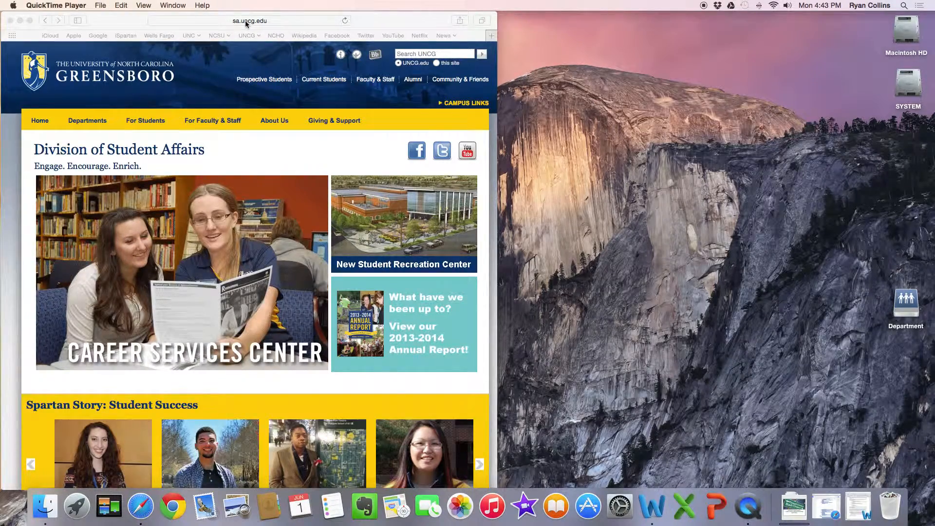
# Step: Go to studentaffairs.uncg.edu/ras and log in with the prefilled iSpartan account credentials
pyautogui.click(245, 20)
pyautogui.write('stude')
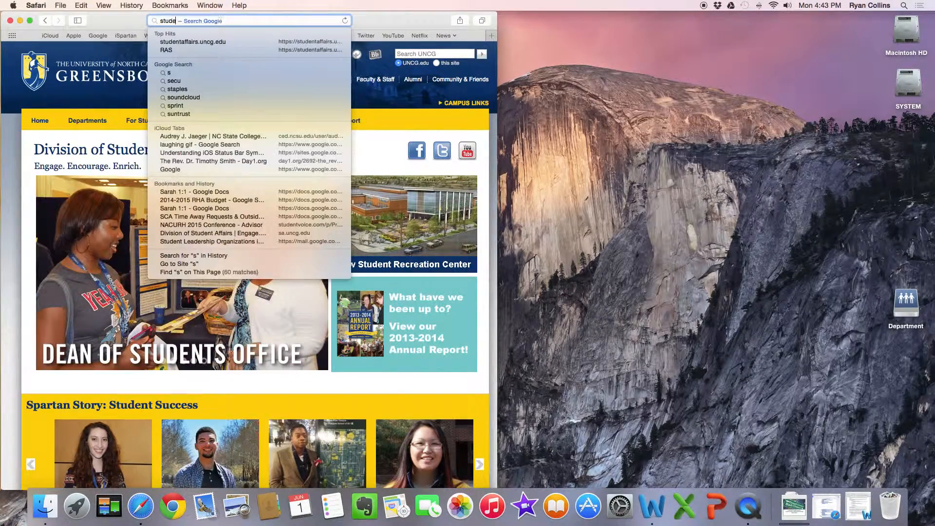
pyautogui.write('ntaffairs.uncg.ed')
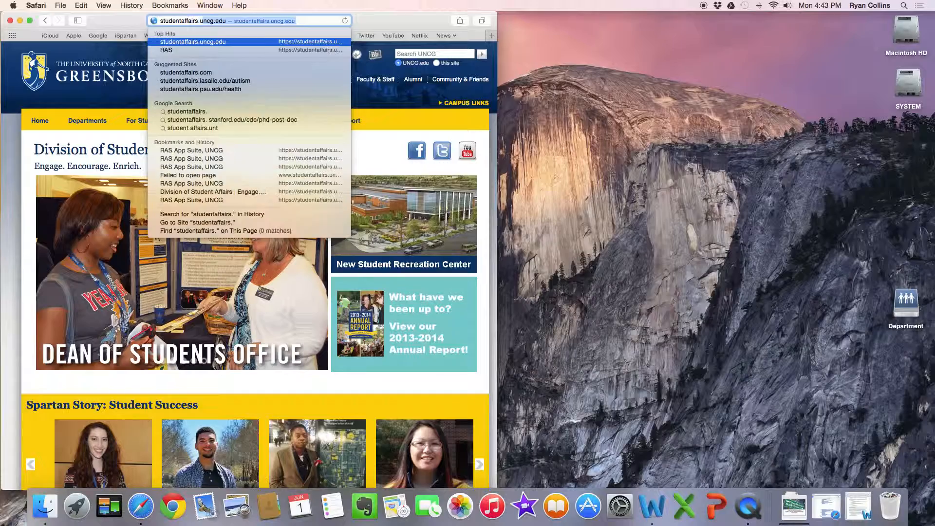
pyautogui.write('u/ras')
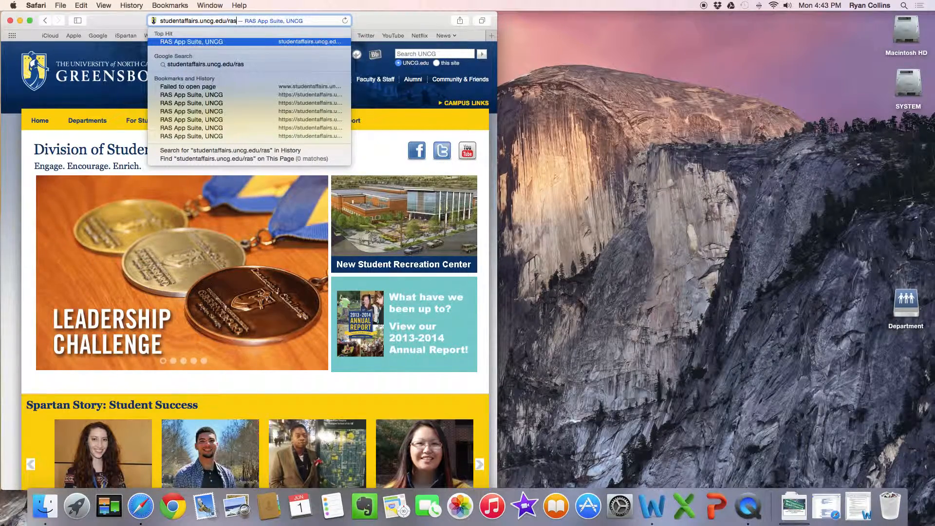
pyautogui.press('Return')
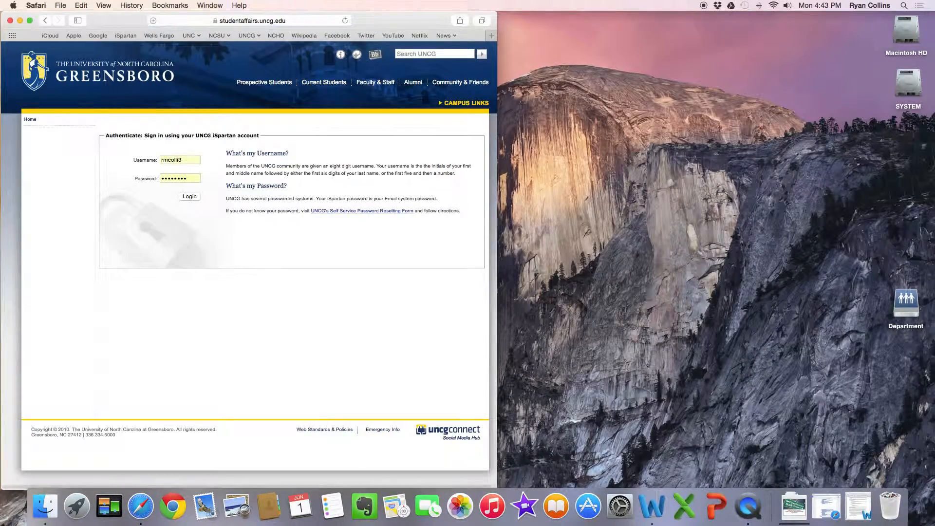
pyautogui.click(190, 197)
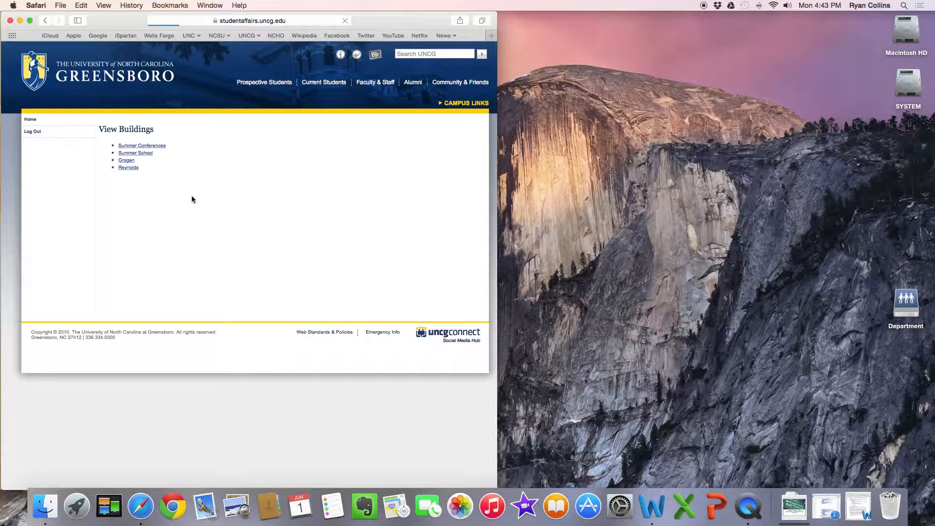
# Step: Open the Reynolds building's Learning Activity Proposals and start submitting a new proposal
pyautogui.click(129, 167)
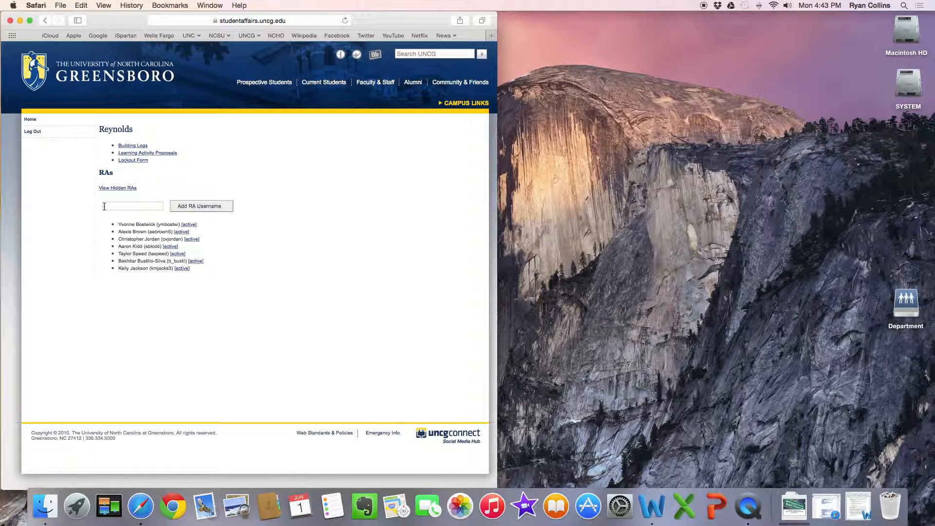
pyautogui.click(156, 154)
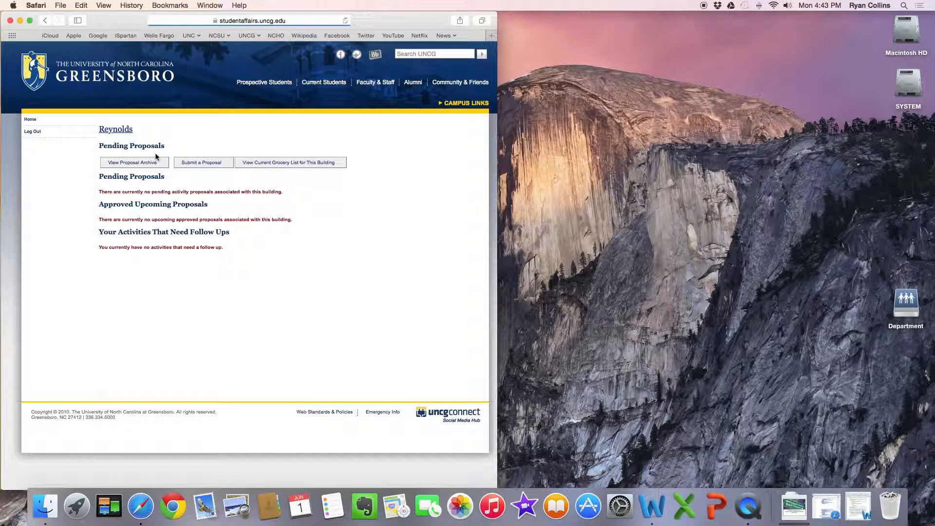
pyautogui.click(203, 164)
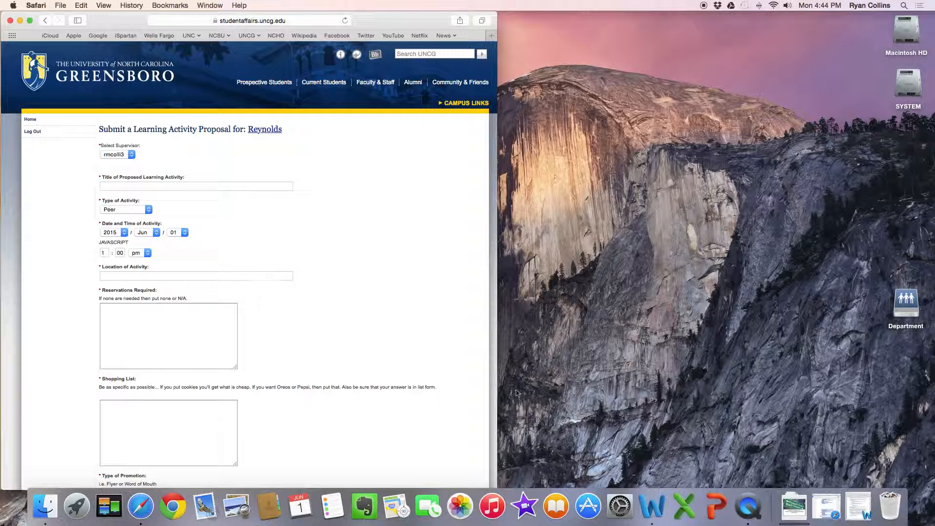
# Step: Bring up the example learning activity proposal in Word for reference, and enter "Build-a-Bowl Ice Cream Social" as the form's activity title in Safari
pyautogui.click(859, 508)
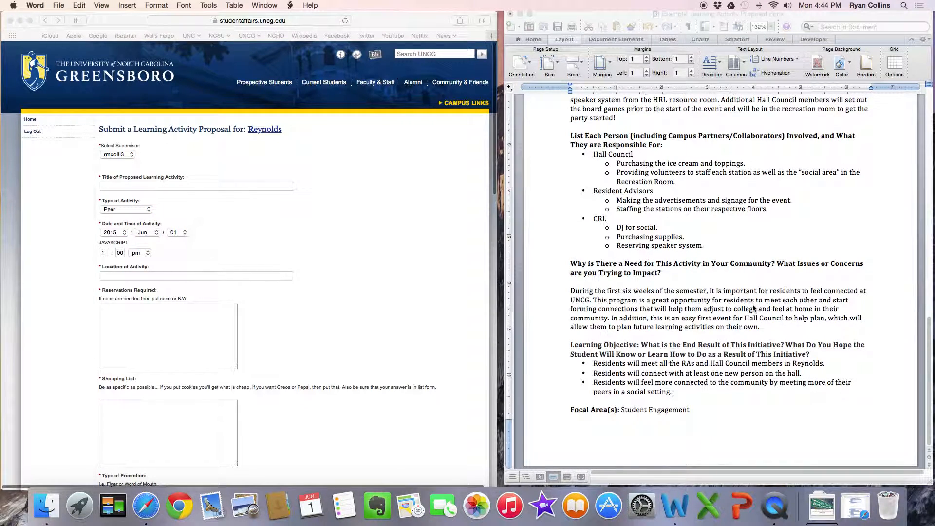
pyautogui.scroll(15, 931, 337)
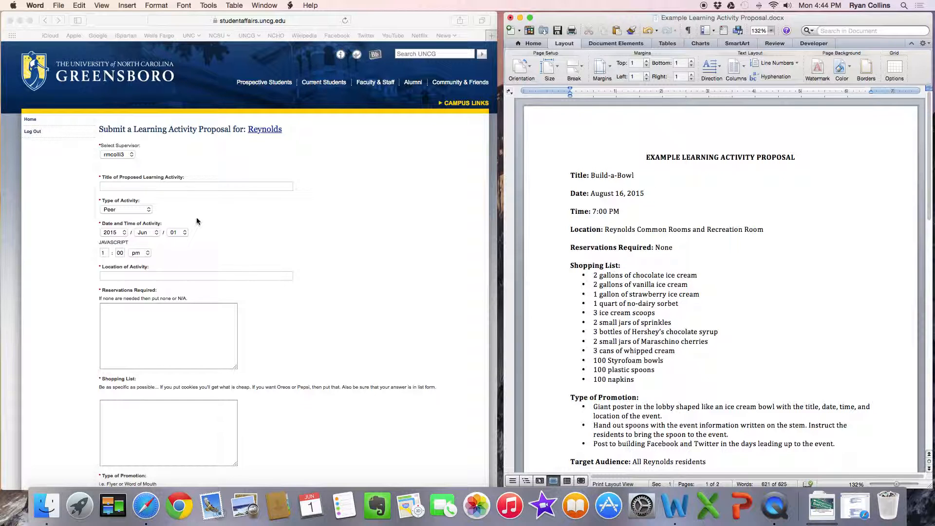
pyautogui.click(158, 188)
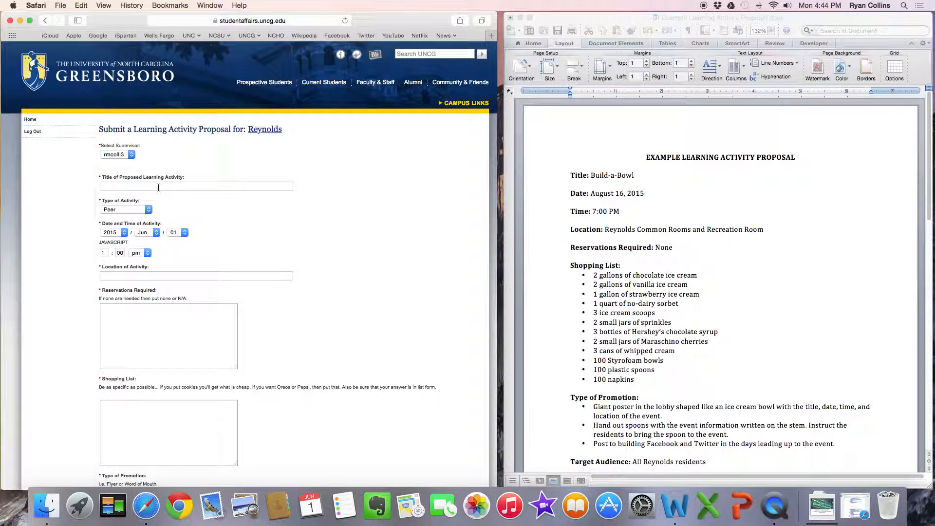
pyautogui.click(174, 186)
pyautogui.write('Build-a')
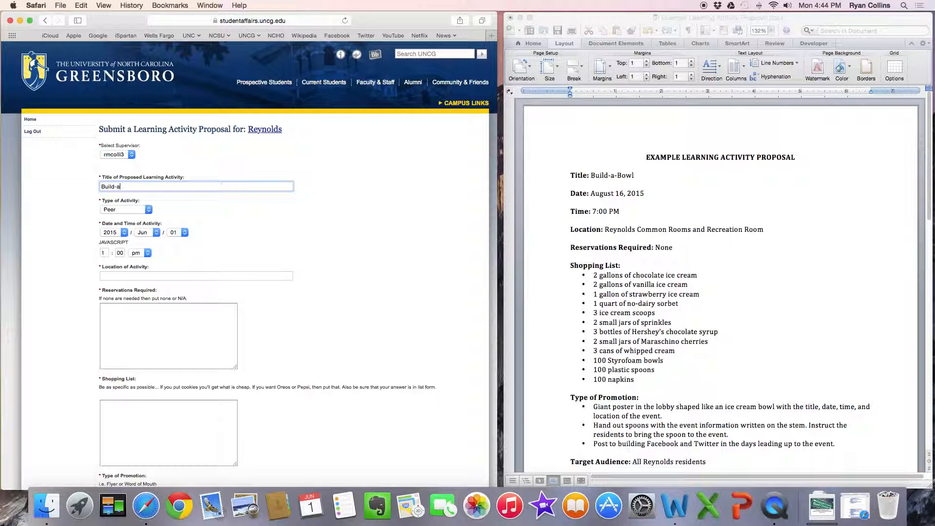
pyautogui.write('-Bowl Ice Cream Social')
# Step: Set the type of activity to Building and the activity date to Aug 16, 2015
pyautogui.click(145, 212)
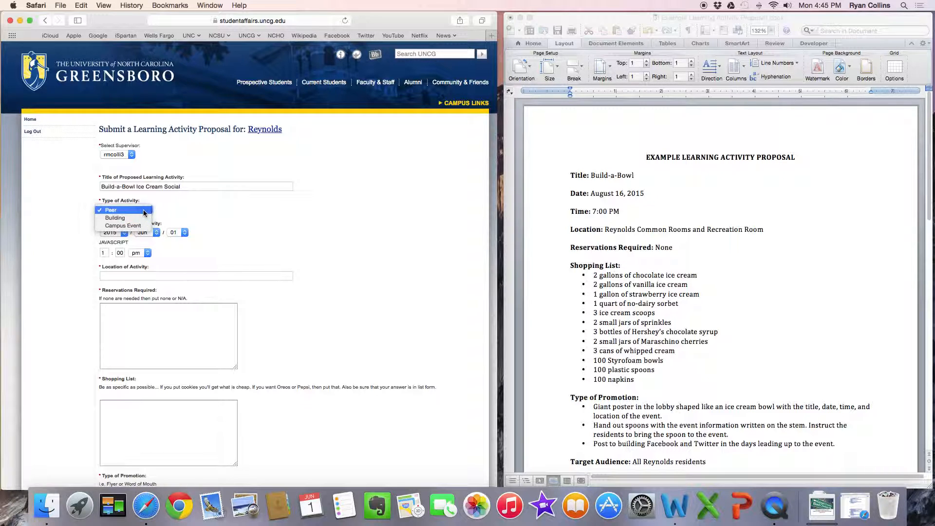
pyautogui.click(120, 219)
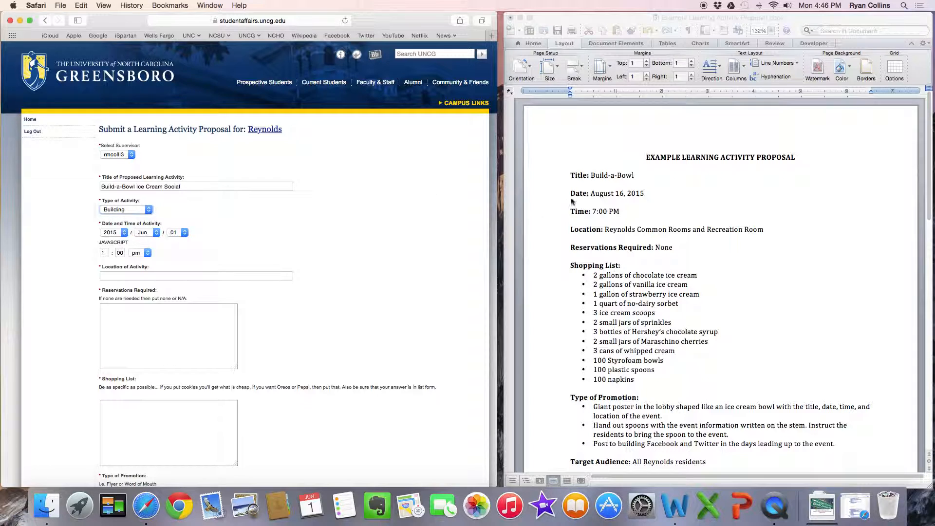
pyautogui.click(151, 234)
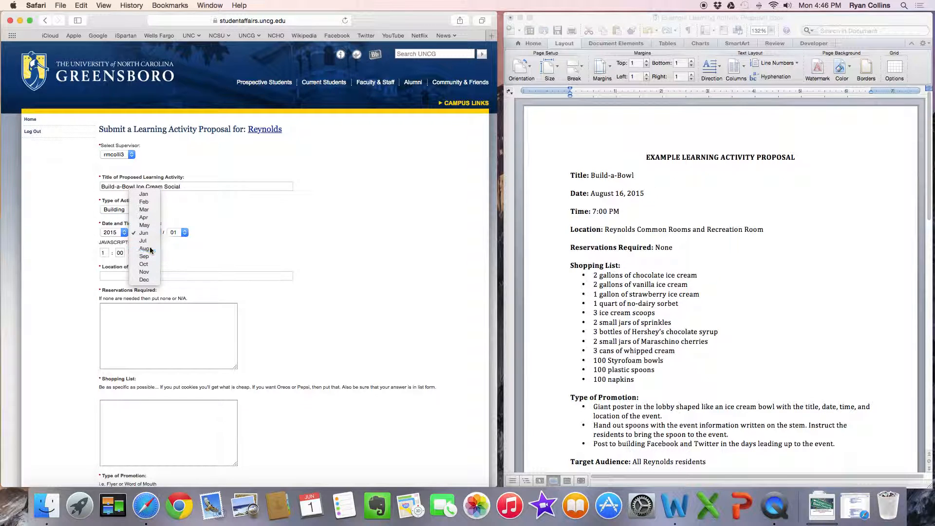
pyautogui.click(144, 249)
pyautogui.click(179, 233)
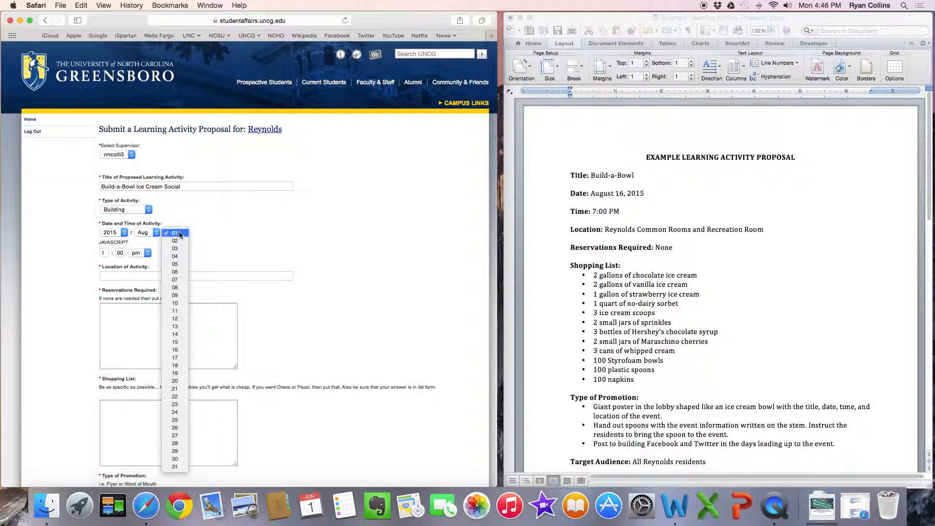
pyautogui.click(180, 350)
# Step: Set the activity's start time to 7:00 pm
pyautogui.doubleClick(105, 252)
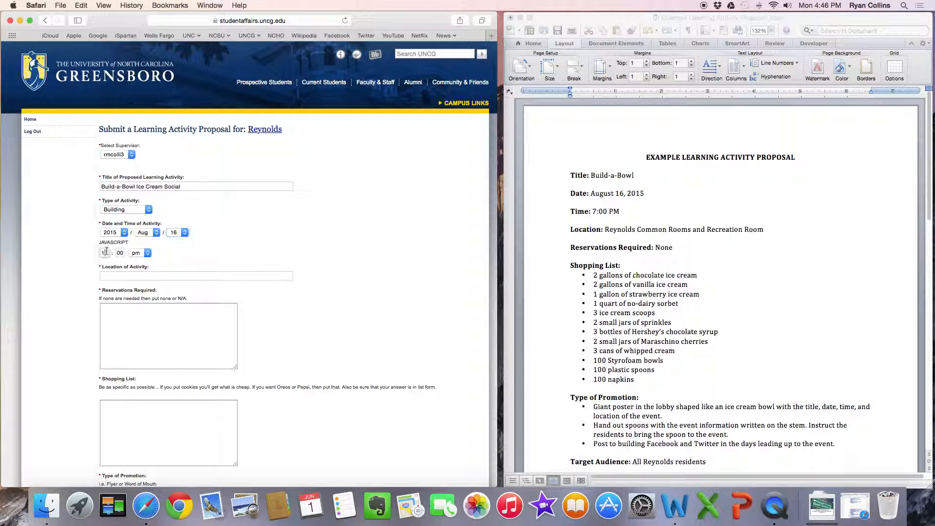
pyautogui.write('7')
pyautogui.press('Tab')
pyautogui.press('Tab')
pyautogui.click(140, 253)
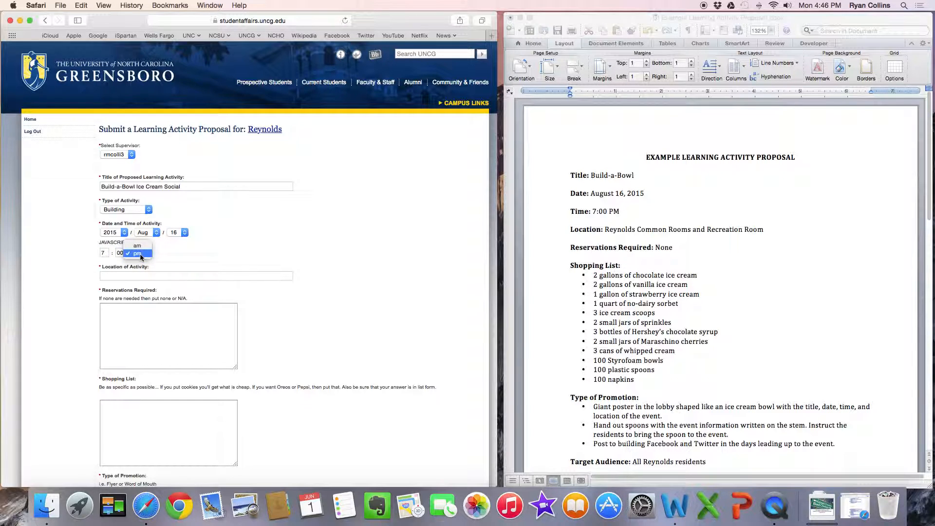
pyautogui.click(142, 254)
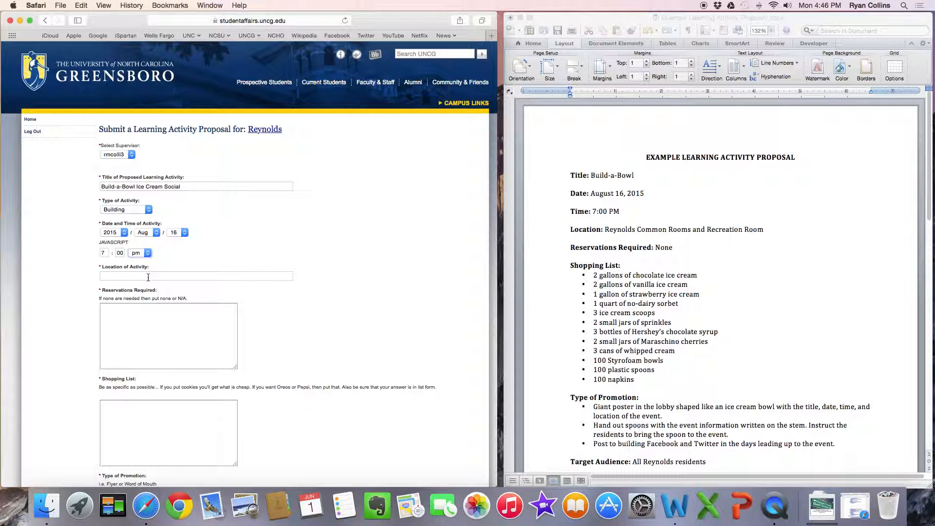
# Step: Copy "Reynolds Common Rooms and Recreation Room" from the Word document into the activity location, and enter "None" for the required reservations
pyautogui.click(148, 277)
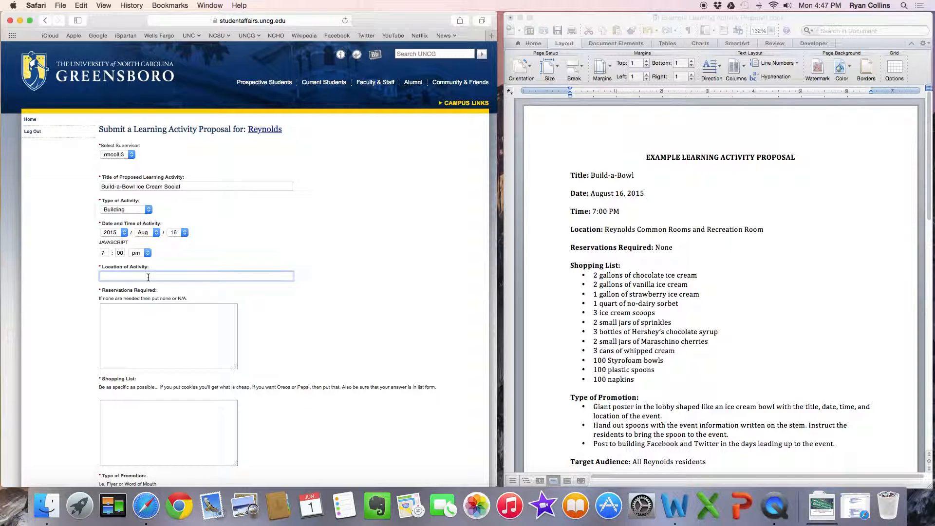
pyautogui.click(145, 324)
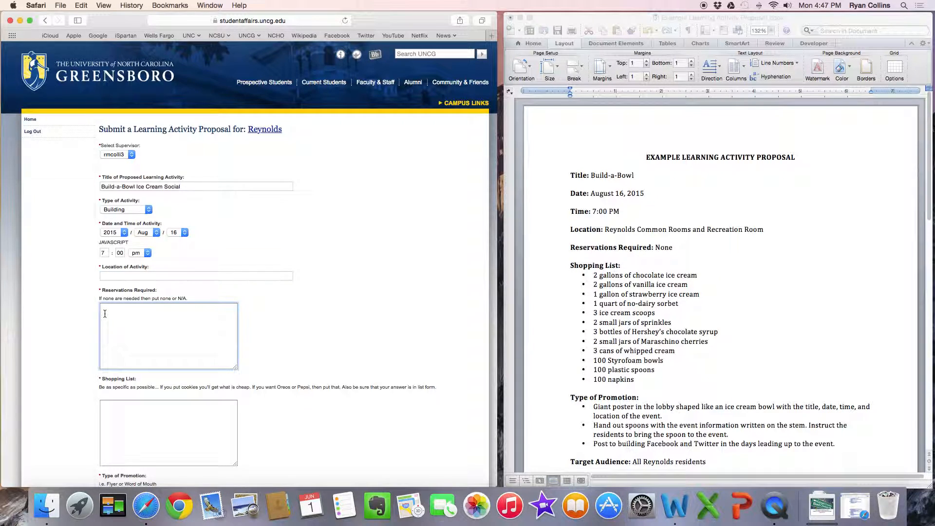
pyautogui.click(140, 276)
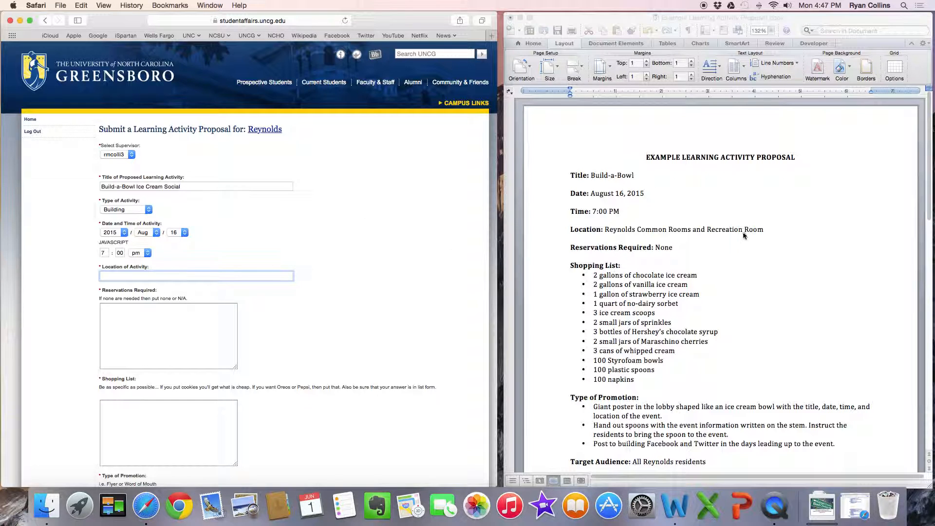
pyautogui.click(654, 232)
pyautogui.moveTo(605, 230); pyautogui.dragTo(764, 229)
pyautogui.press('cmd+c')
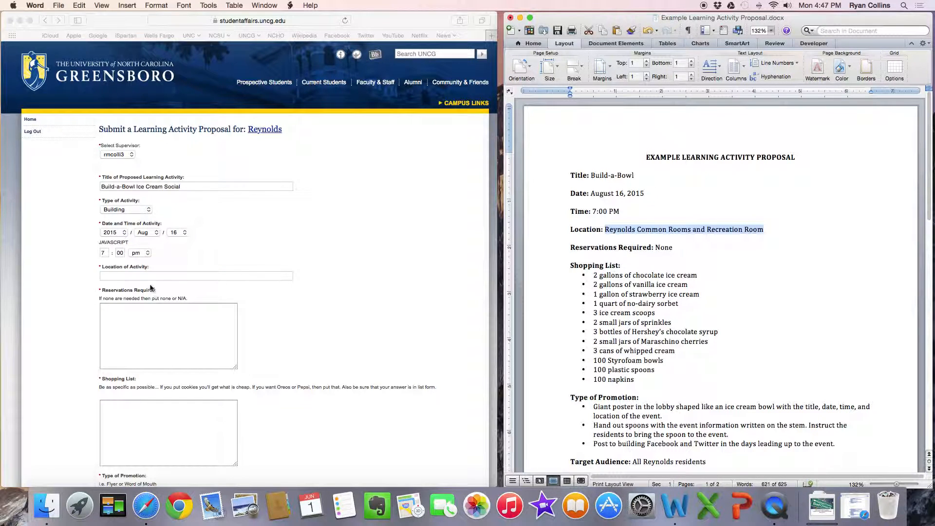
pyautogui.click(144, 276)
pyautogui.press('cmd+v')
pyautogui.click(154, 322)
pyautogui.write('None')
# Step: Copy the whole shopping list, from the chocolate ice cream to the 100 napkins, from the Word document into the form's Shopping List
pyautogui.scroll(-2, 254, 221)
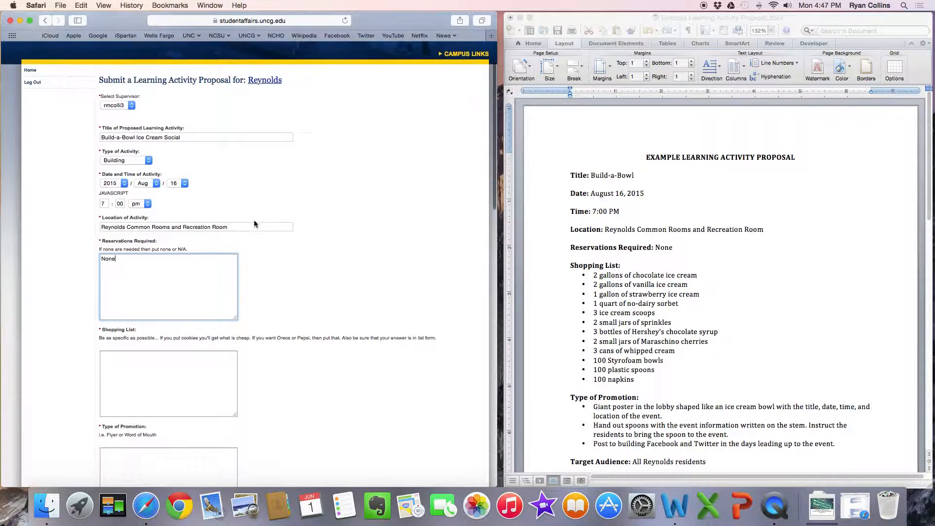
pyautogui.scroll(-2, 253, 220)
pyautogui.scroll(-3, 254, 220)
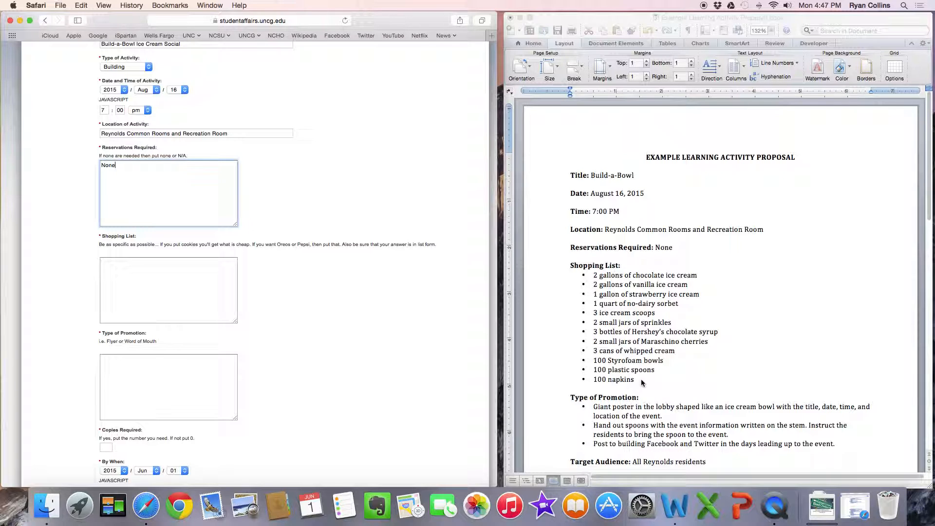
pyautogui.click(597, 319)
pyautogui.moveTo(594, 273); pyautogui.dragTo(643, 375)
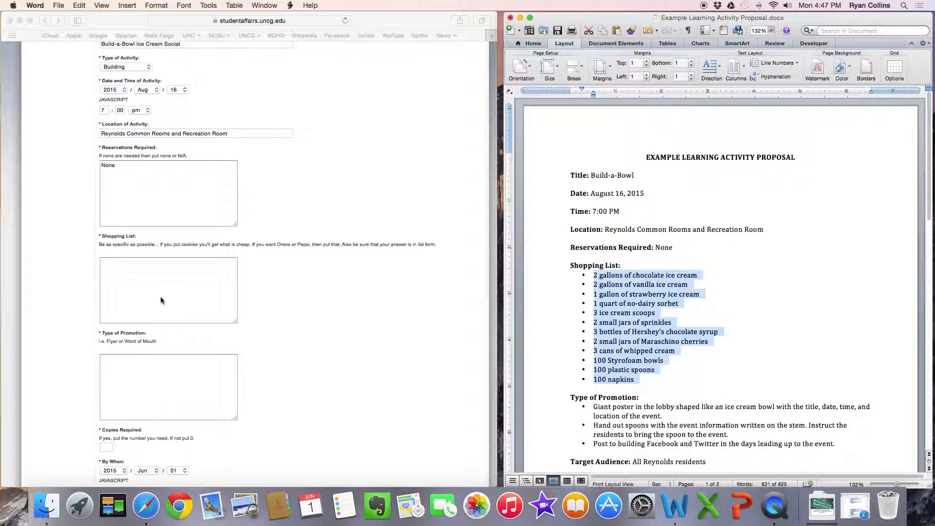
pyautogui.click(144, 285)
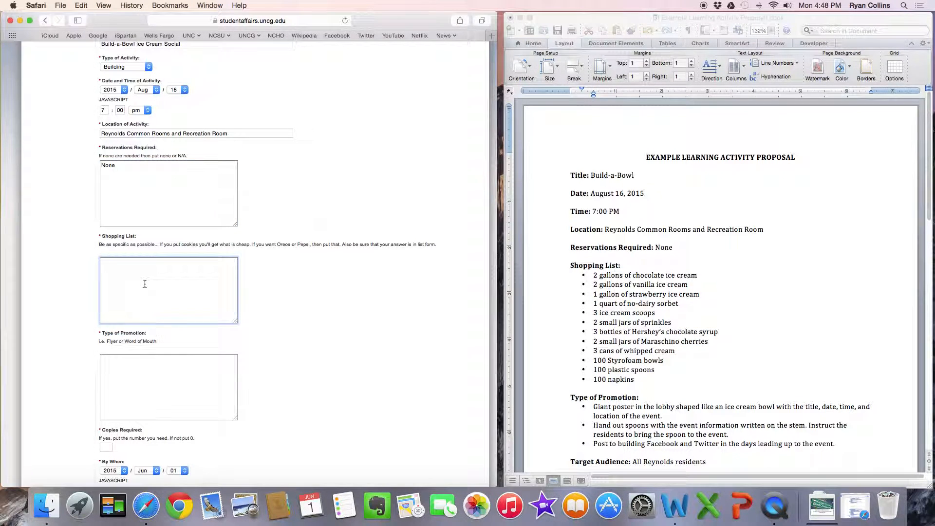
pyautogui.write('•\t2 gallons of chocolate ice cream •\t2 gallons of vanilla ice cream •\t1 gallon of strawberry ice cream •\t1 quart of no-dairy sorbet •\t3 ice cream scoops •\t2 small jars of sprinkles •\t3 bottles of Hershey’s chocolate syrup •\t2 small jars of Maraschino cherries •\t3 cans of whipped cream •\t100 Styrofoam bowls •\t100 plastic spoons •\t100 napkins')
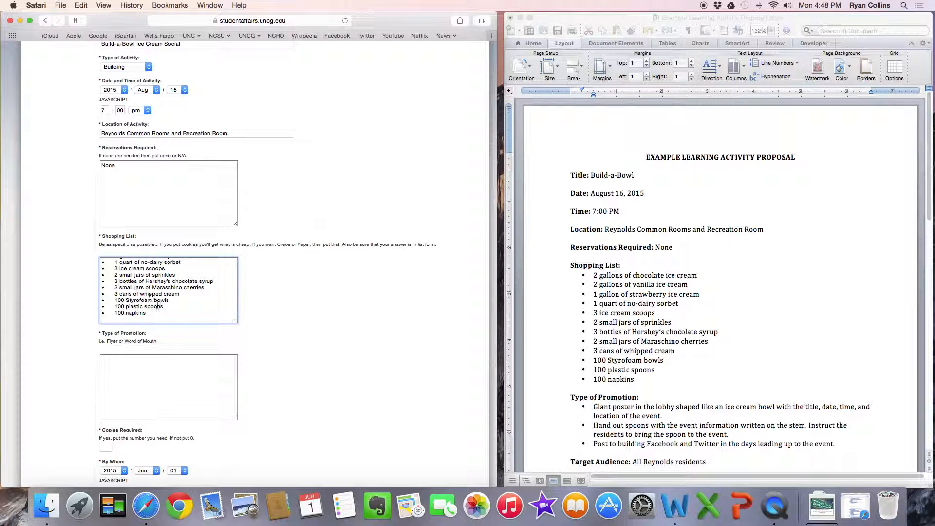
# Step: Copy the three Type of Promotion bullets from the Word document into the form's Type of Promotion field
pyautogui.scroll(-2, 158, 307)
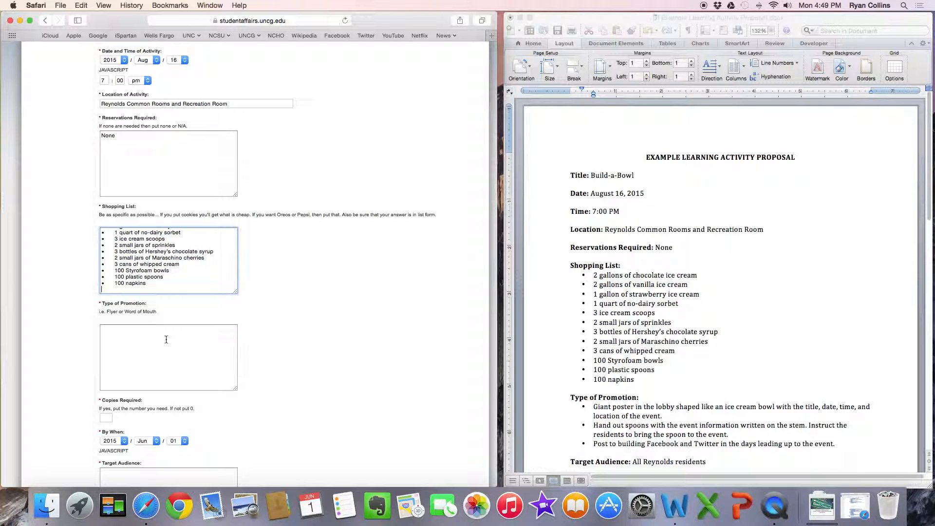
pyautogui.scroll(-2, 613, 354)
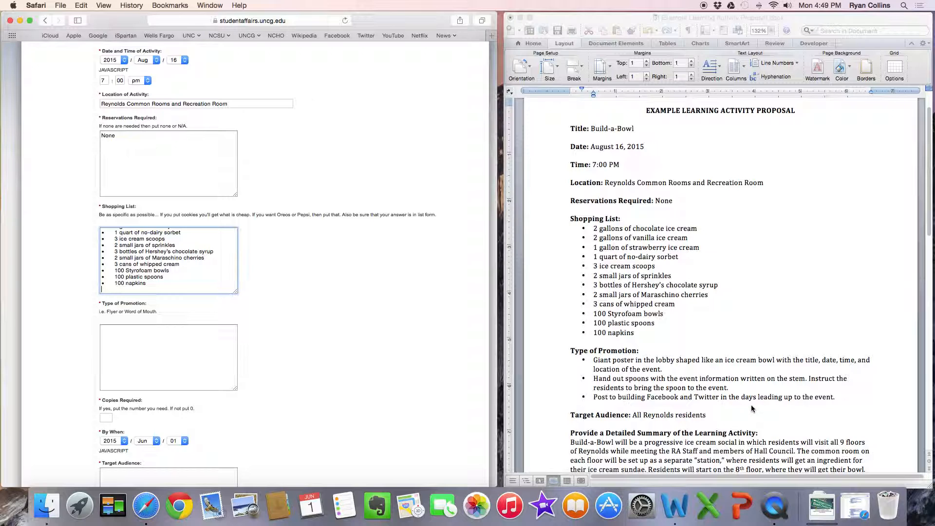
pyautogui.click(787, 392)
pyautogui.moveTo(836, 397); pyautogui.dragTo(594, 361)
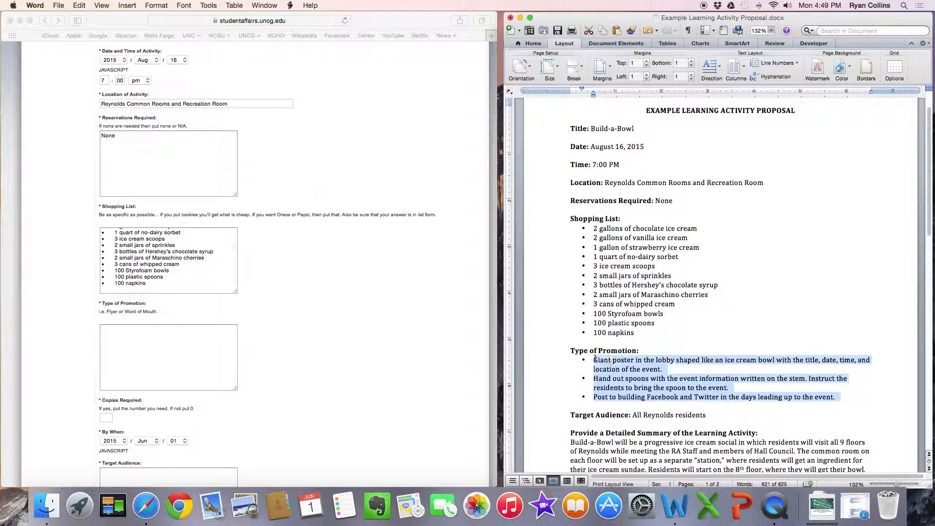
pyautogui.click(132, 330)
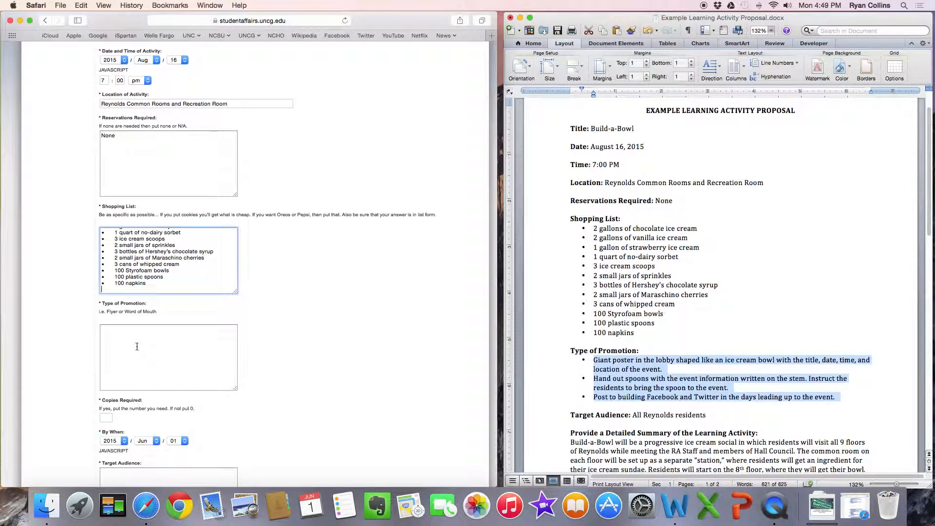
pyautogui.write('•\tGiant poster in the lobby shaped like an ice cream bowl with the title, date, time, and location of the event. •\tHand out spoons with the event information written on the stem. Instruct the residents to bring the spoon to the event. •\tPost to building Facebook and Twitter in the days leading up to the event.')
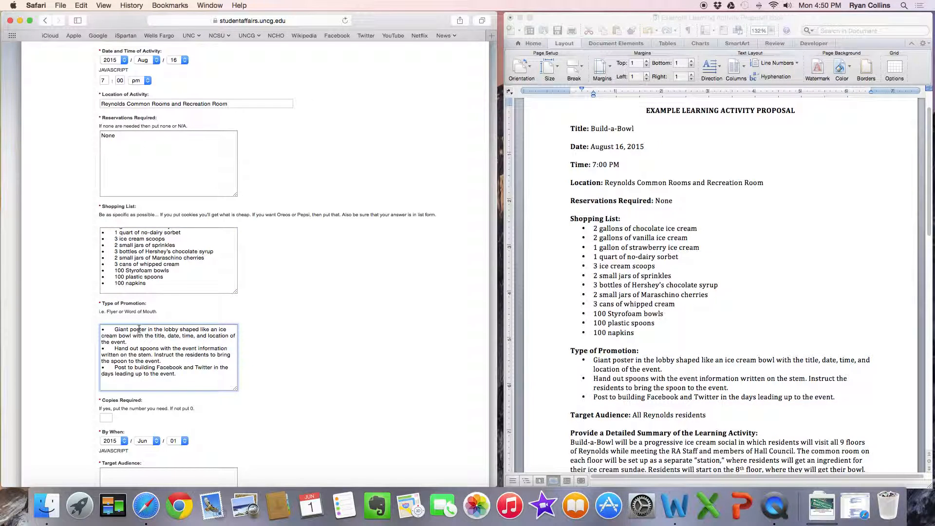
# Step: Enter 0 as the number of copies required on the proposal form
pyautogui.scroll(-2, 134, 331)
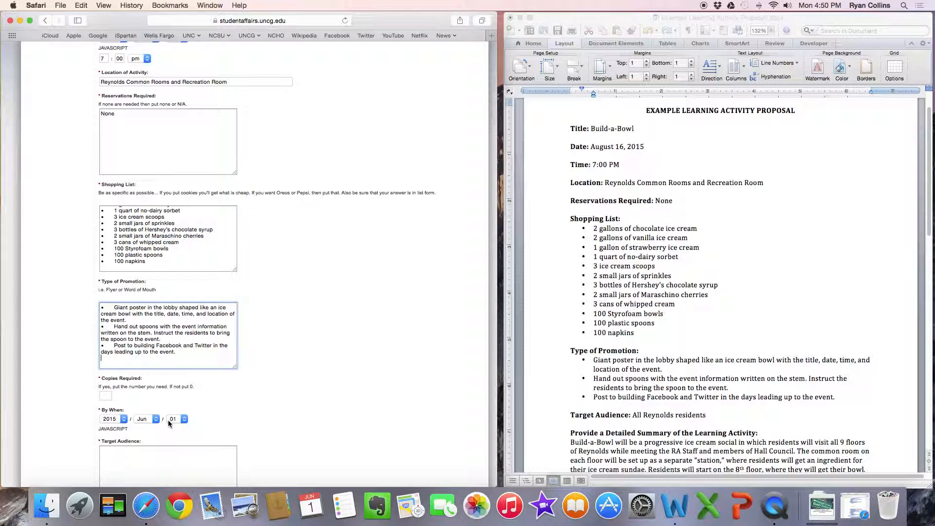
pyautogui.click(107, 395)
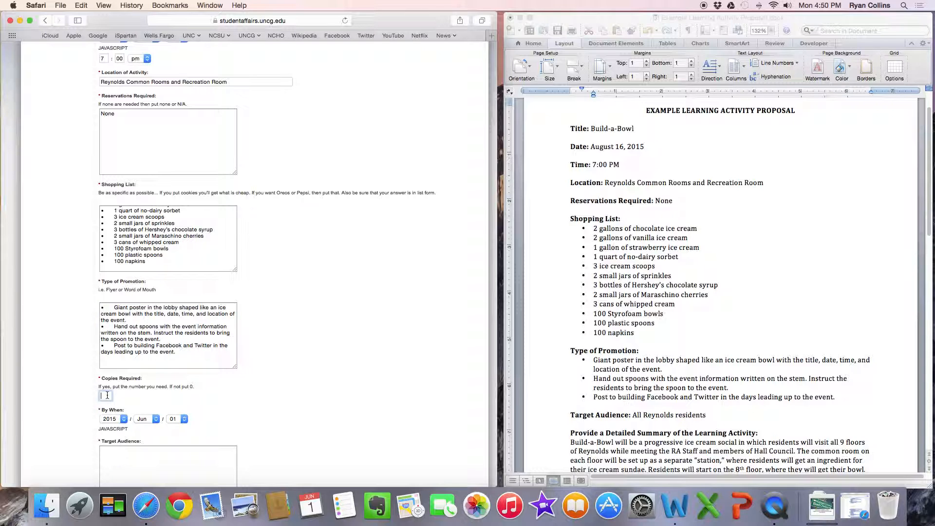
pyautogui.write('0')
# Step: Select "All Reynolds residents" on the Target Audience line of the Word document
pyautogui.scroll(-3, 163, 307)
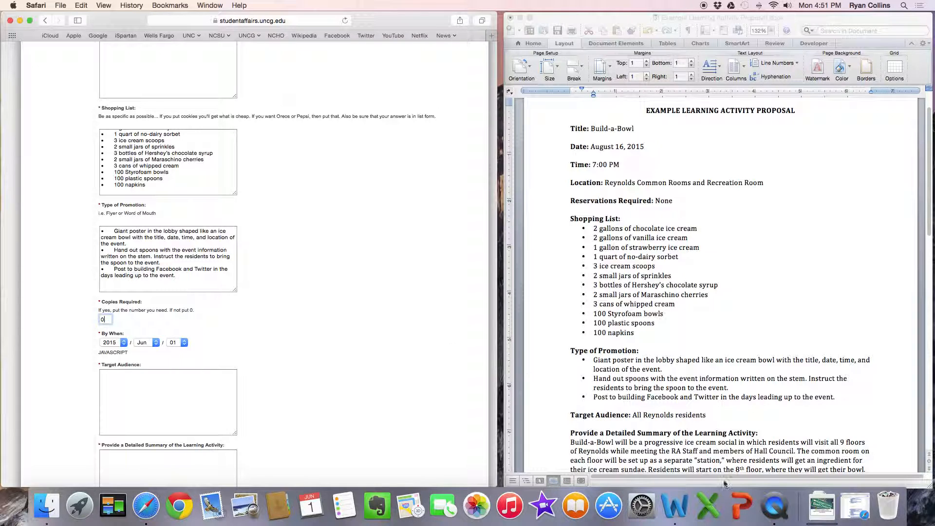
pyautogui.click(634, 415)
pyautogui.moveTo(633, 415); pyautogui.dragTo(706, 415)
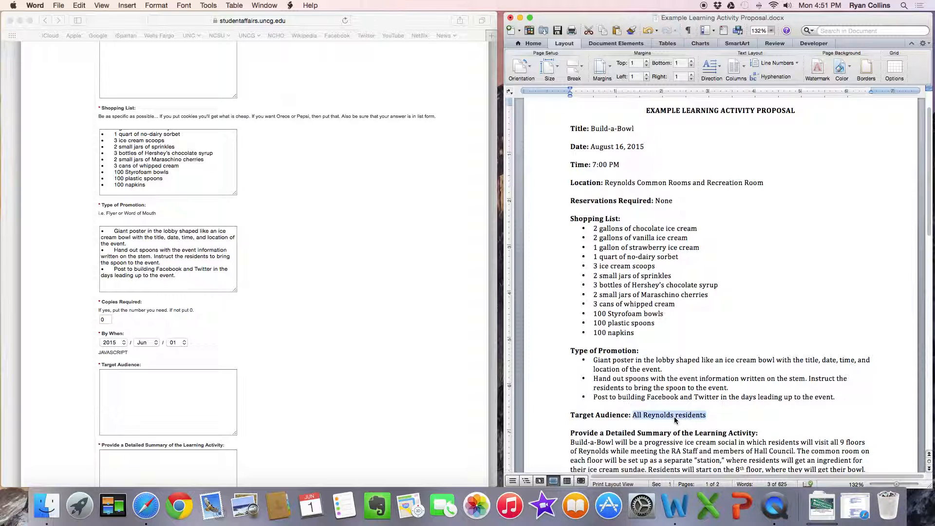
pyautogui.click(162, 393)
pyautogui.press('super+v')
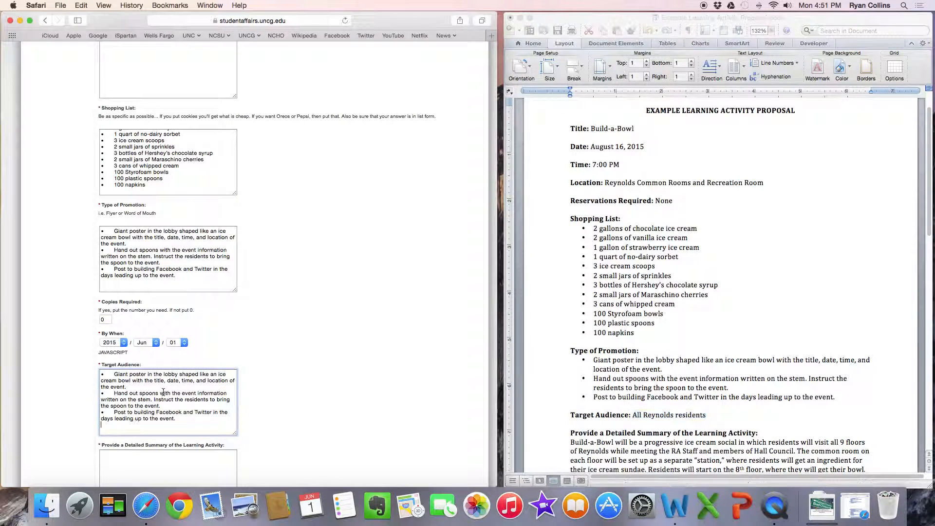
pyautogui.press('super+a')
pyautogui.press('BackSpace')
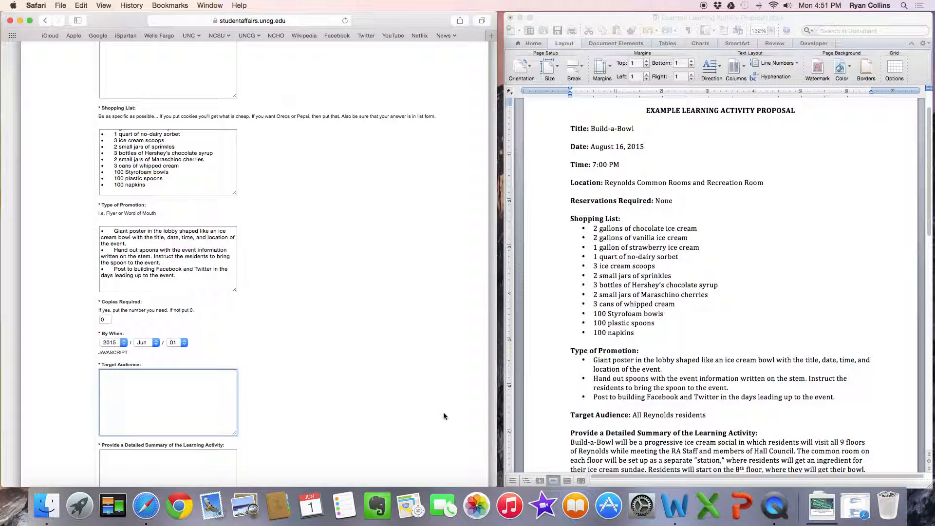
# Step: Copy "All Reynolds residents" from the Word document into the form's Target Audience field
pyautogui.click(636, 416)
pyautogui.rightClick(635, 417)
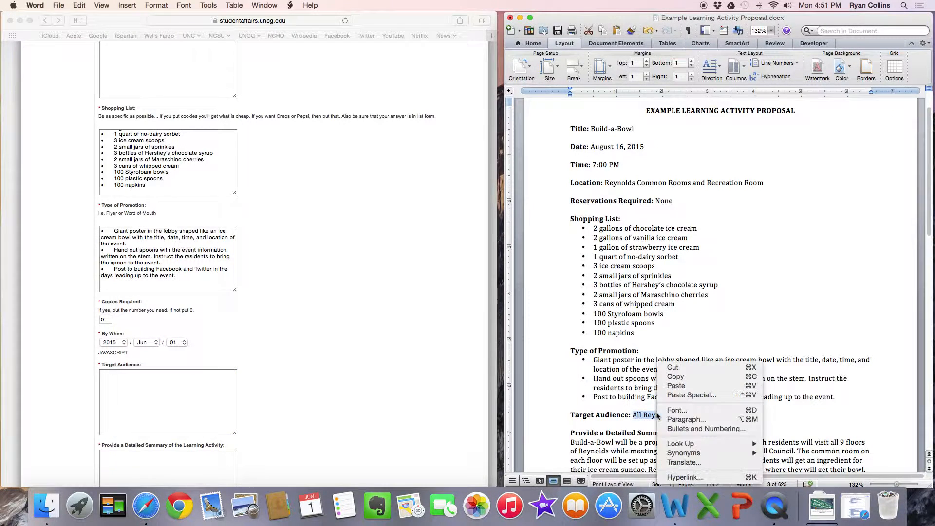
pyautogui.click(680, 378)
pyautogui.click(153, 402)
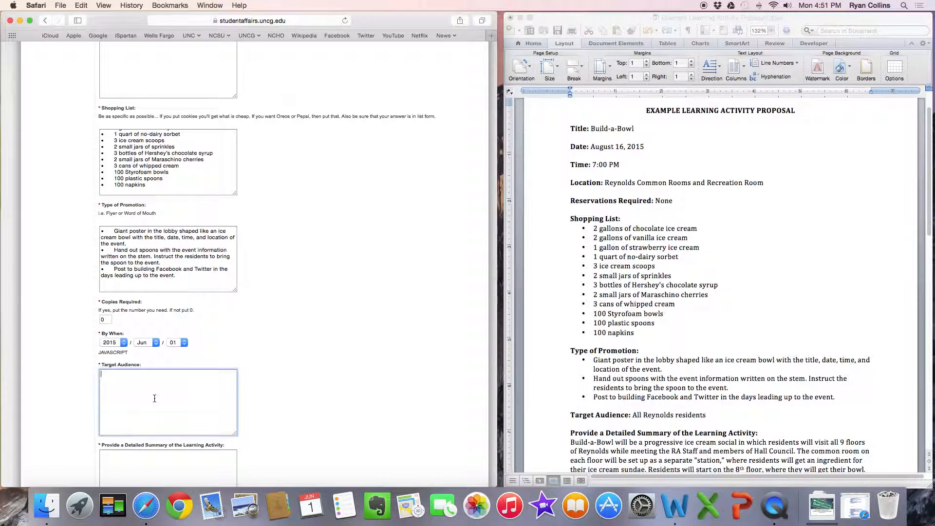
pyautogui.press('super+v')
# Step: Copy the whole detailed summary, from "Build-a-Bowl will be" to "party started!", from the Word document into the form's Detailed Summary field and review it
pyautogui.scroll(-3, 352, 414)
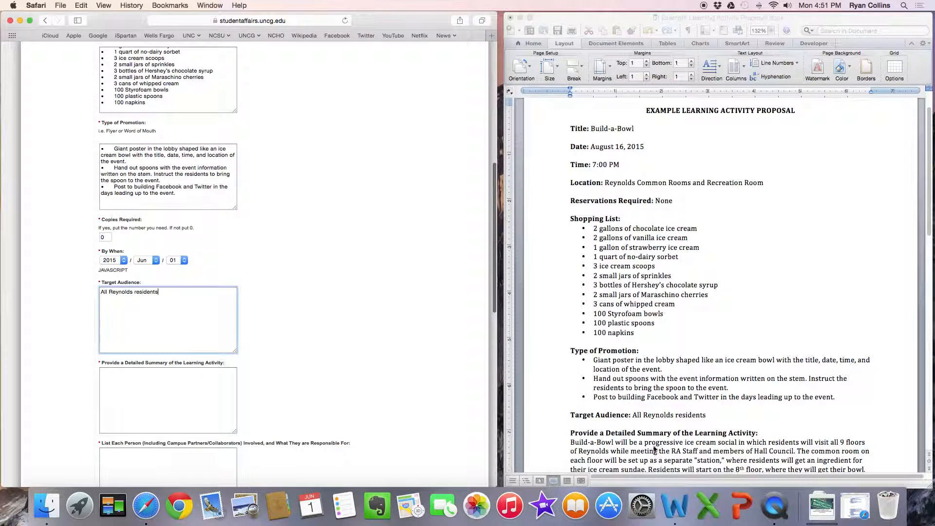
pyautogui.press('super+Tab')
pyautogui.scroll(-2, 320, 415)
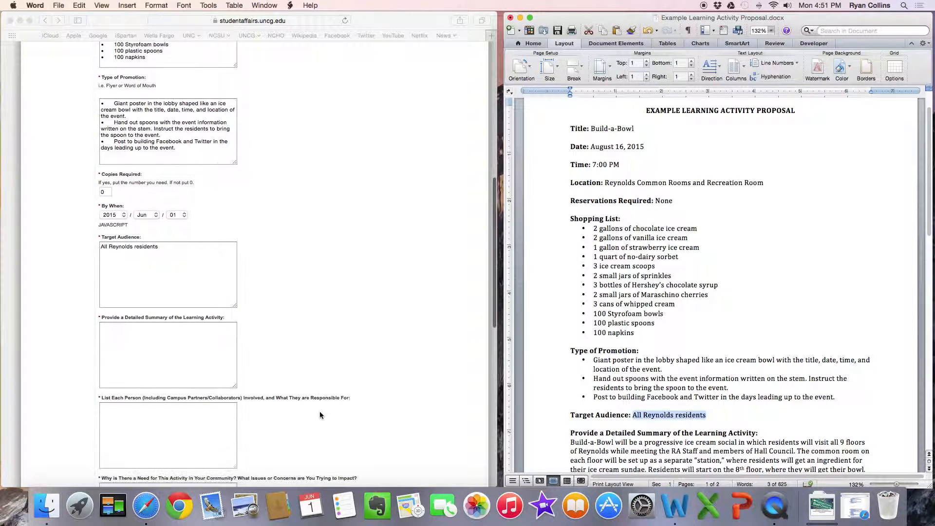
pyautogui.scroll(-4, 721, 292)
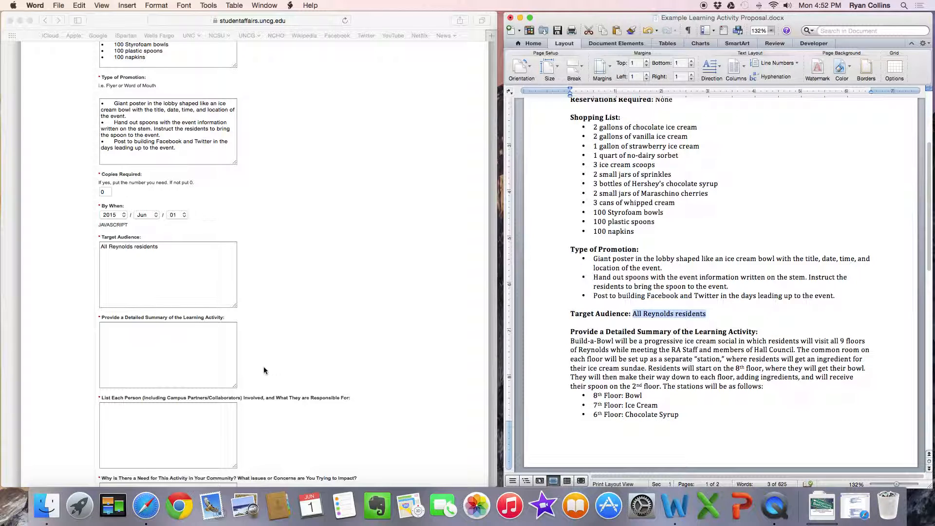
pyautogui.scroll(-5, 721, 283)
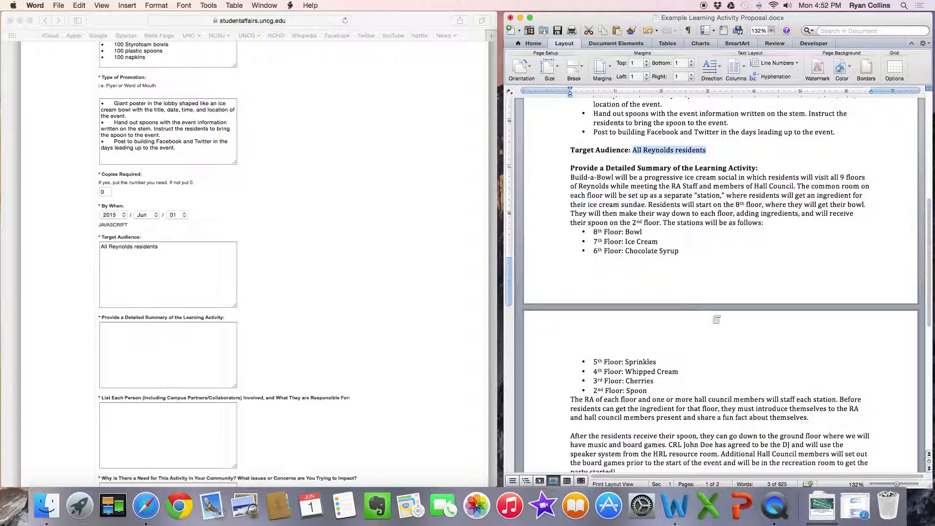
pyautogui.scroll(-4, 716, 319)
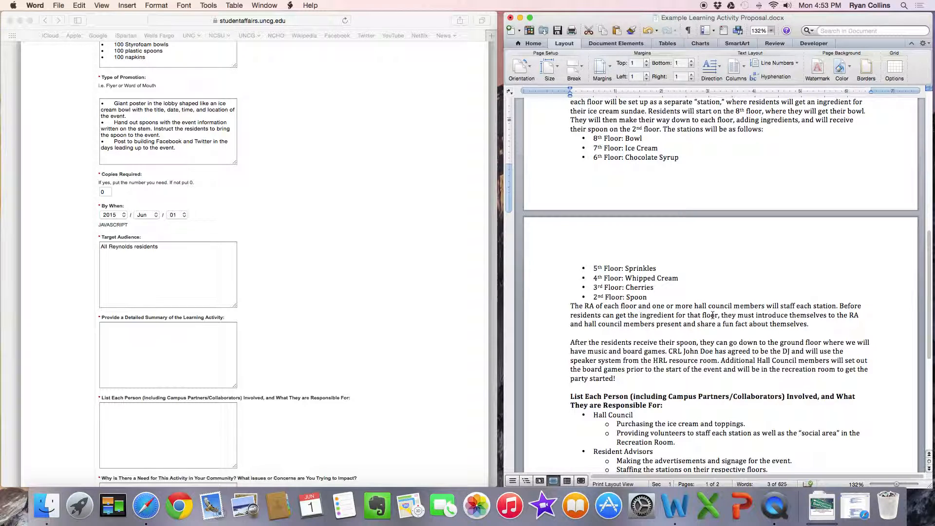
pyautogui.scroll(3, 636, 304)
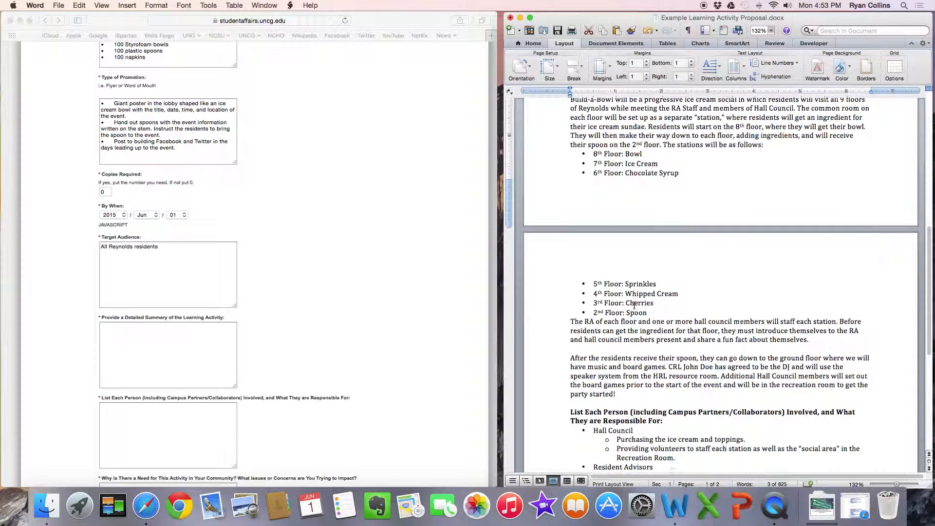
pyautogui.moveTo(562, 128); pyautogui.dragTo(550, 429)
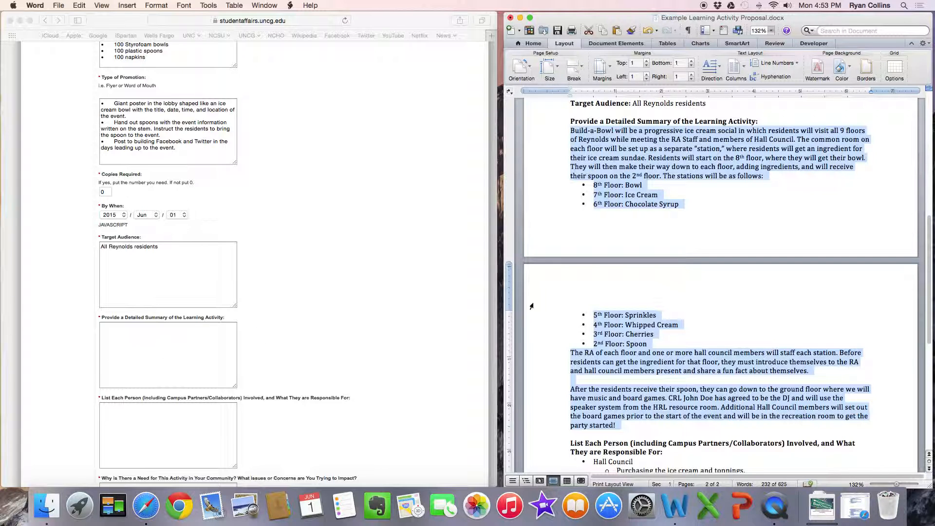
pyautogui.rightClick(685, 361)
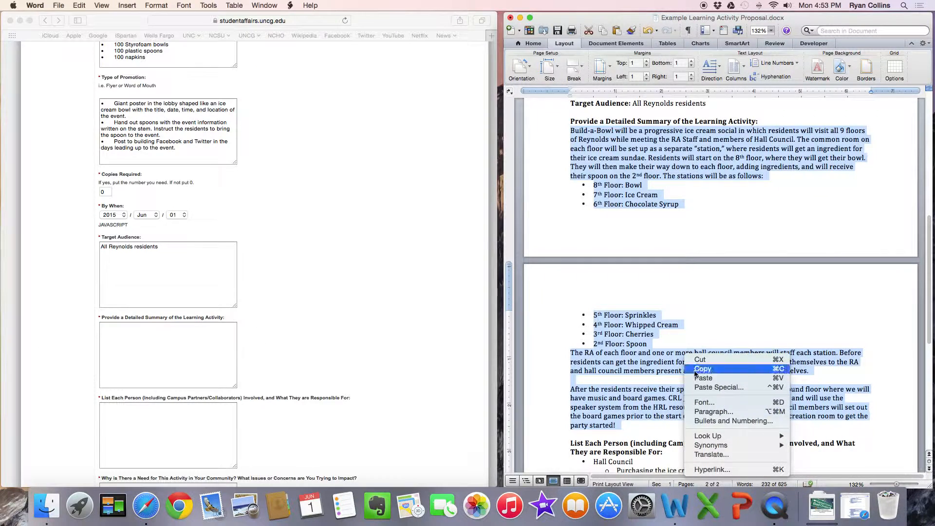
pyautogui.click(702, 372)
pyautogui.click(182, 360)
pyautogui.click(182, 360)
pyautogui.press('super+v')
pyautogui.scroll(10, 177, 360)
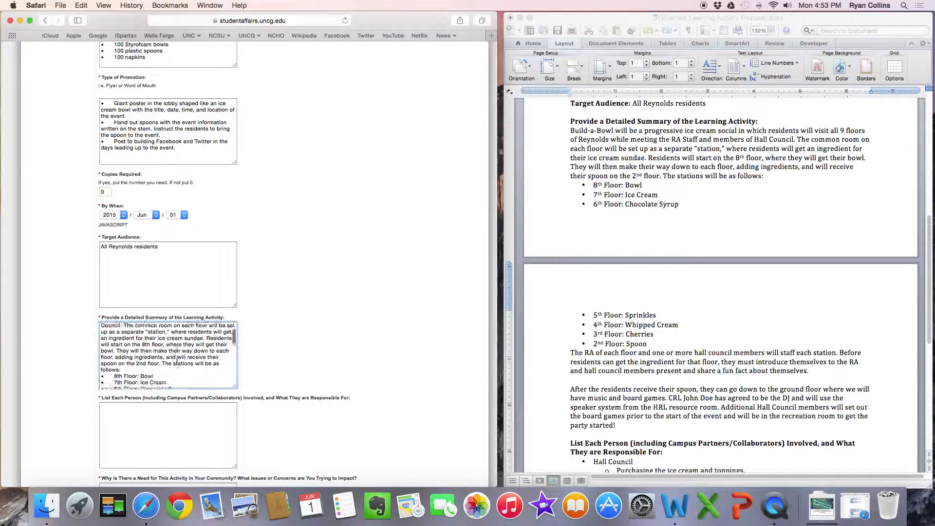
pyautogui.scroll(-10, 176, 360)
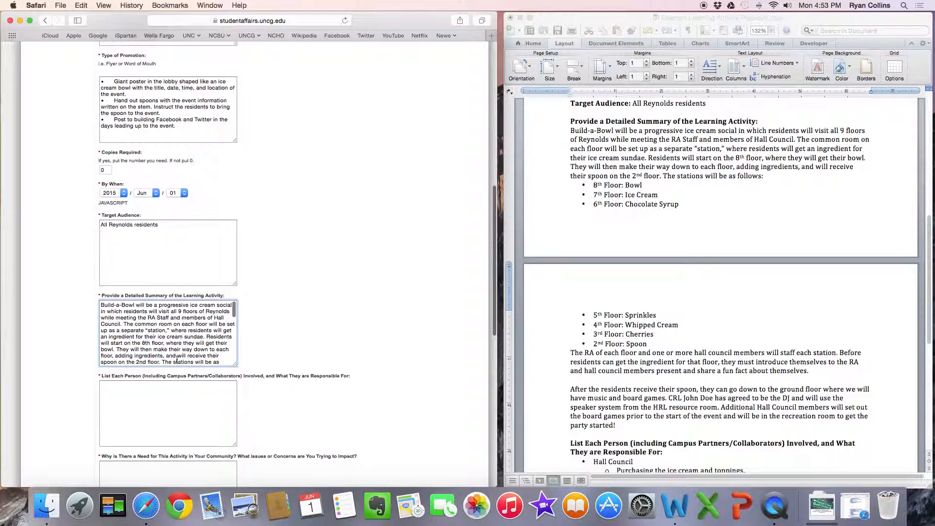
pyautogui.scroll(-5, 175, 340)
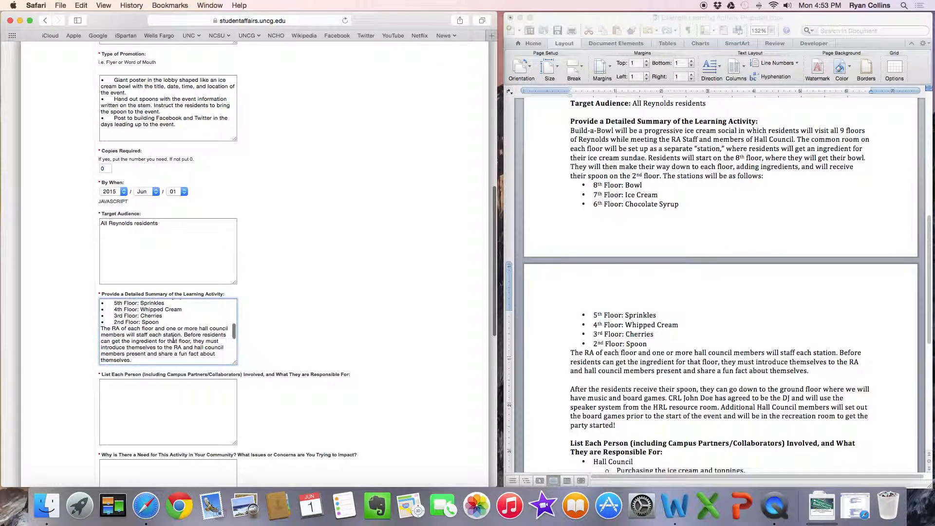
pyautogui.scroll(-6, 129, 330)
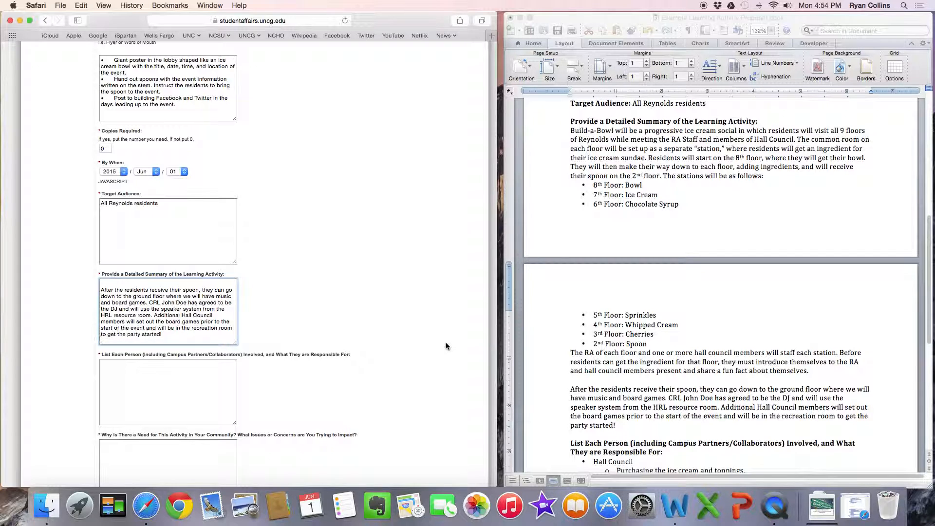
# Step: In the Word document, replace "Purchasing" with "Sponsoring" in Hall Council's ice cream and toppings responsibility
pyautogui.scroll(-2, 636, 363)
pyautogui.scroll(-10, 636, 363)
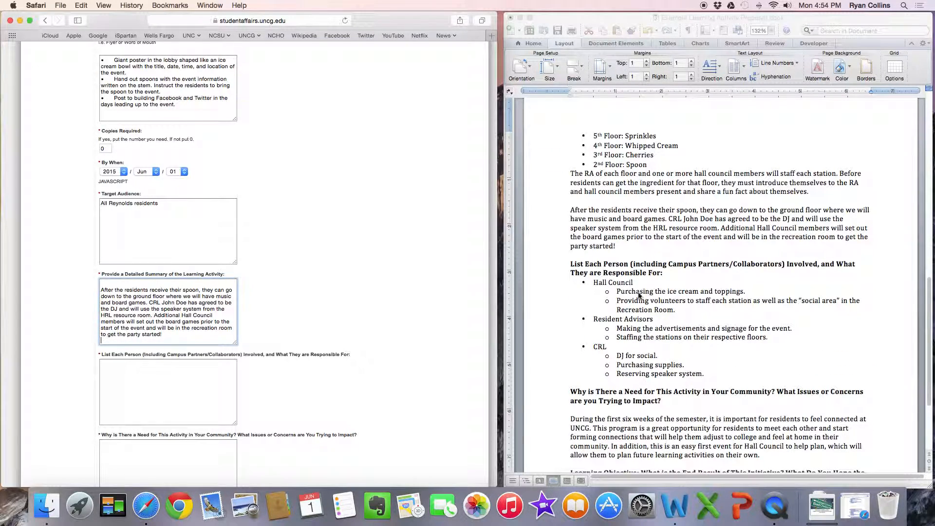
pyautogui.click(632, 291)
pyautogui.doubleClick(632, 291)
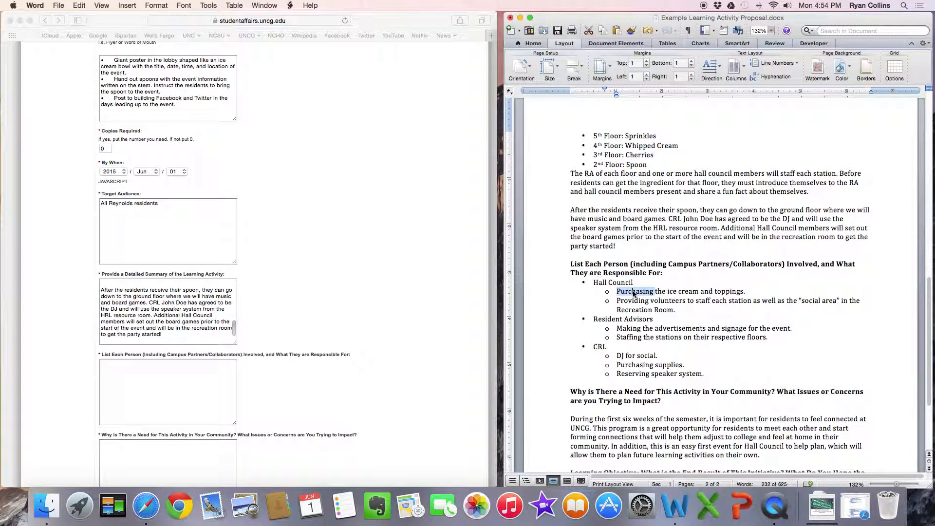
pyautogui.write('Sponsoring')
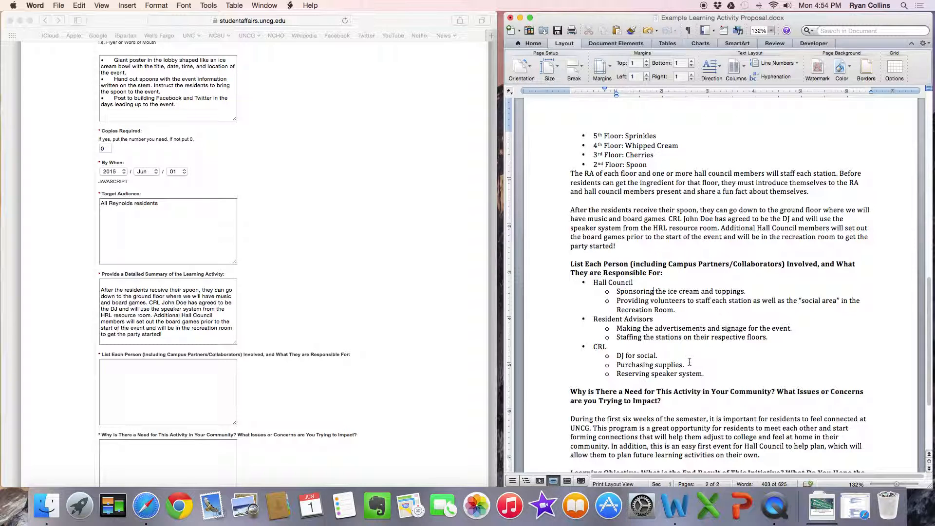
# Step: Copy the Hall Council, Resident Advisors and CRL responsibilities list from the Word document into the form's List Each Person Involved field
pyautogui.click(707, 374)
pyautogui.moveTo(594, 285); pyautogui.dragTo(714, 375)
pyautogui.press('super+c')
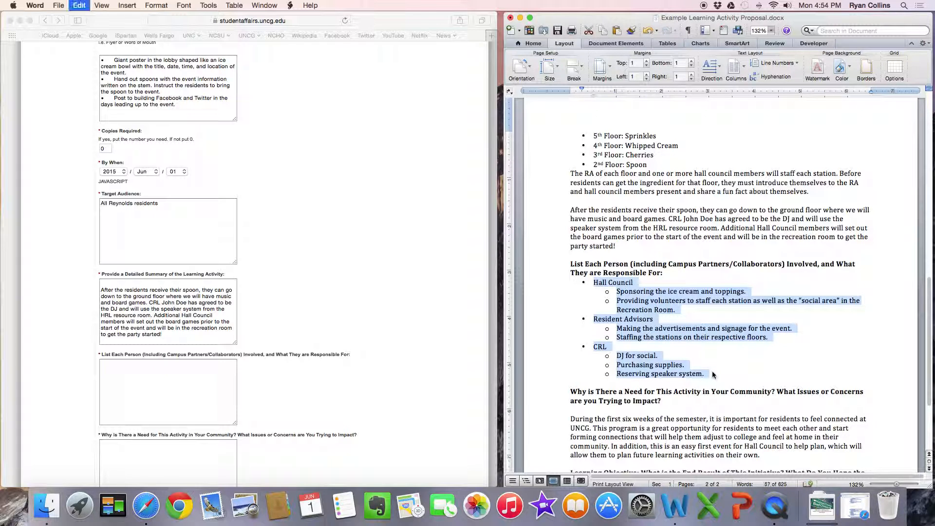
pyautogui.click(152, 383)
pyautogui.press('super+v')
pyautogui.scroll(-1, 152, 383)
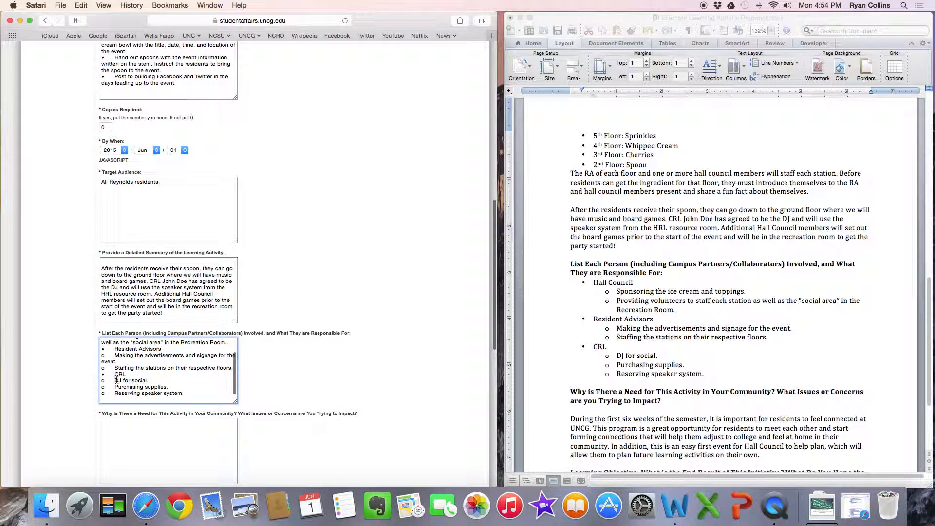
pyautogui.scroll(3, 121, 366)
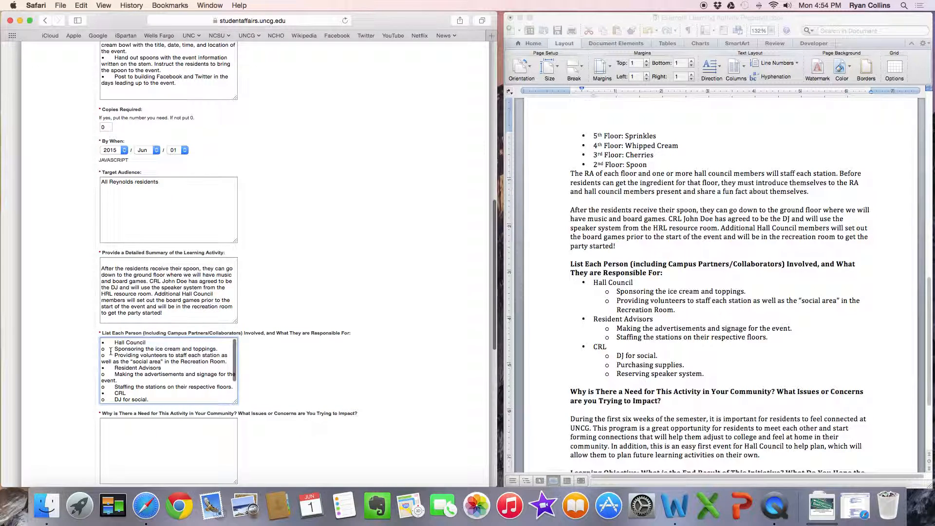
pyautogui.scroll(-2, 296, 346)
# Step: Copy the paragraph starting "During the first six weeks of the semester" from the Word document into the form's community need field
pyautogui.scroll(-5, 296, 344)
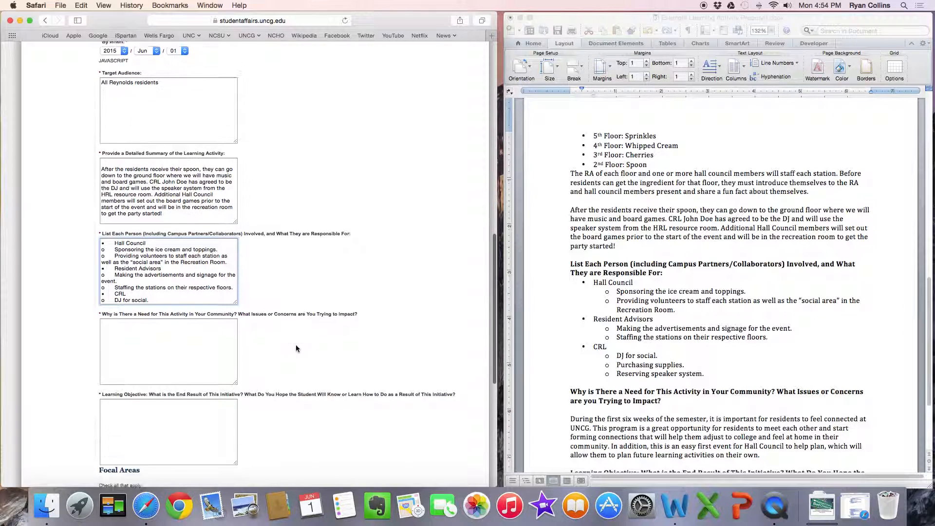
pyautogui.click(191, 305)
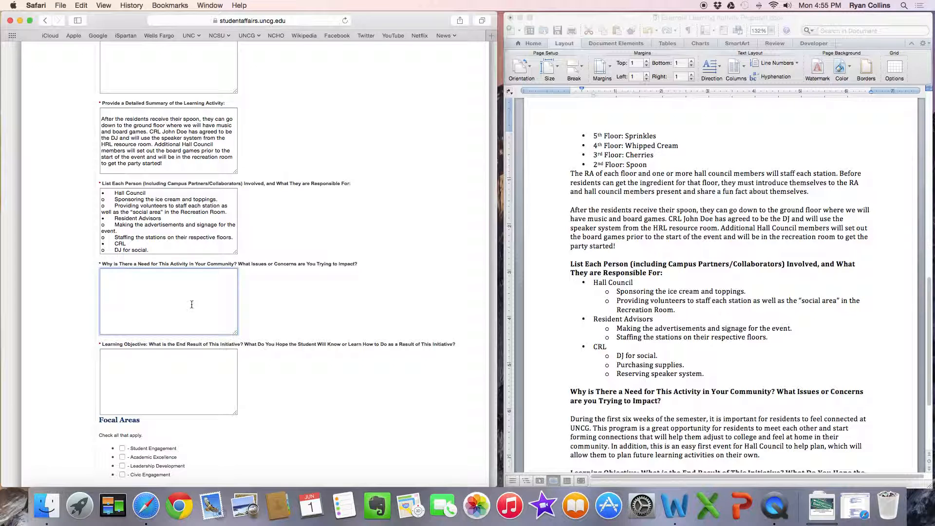
pyautogui.click(192, 305)
pyautogui.scroll(-3, 686, 338)
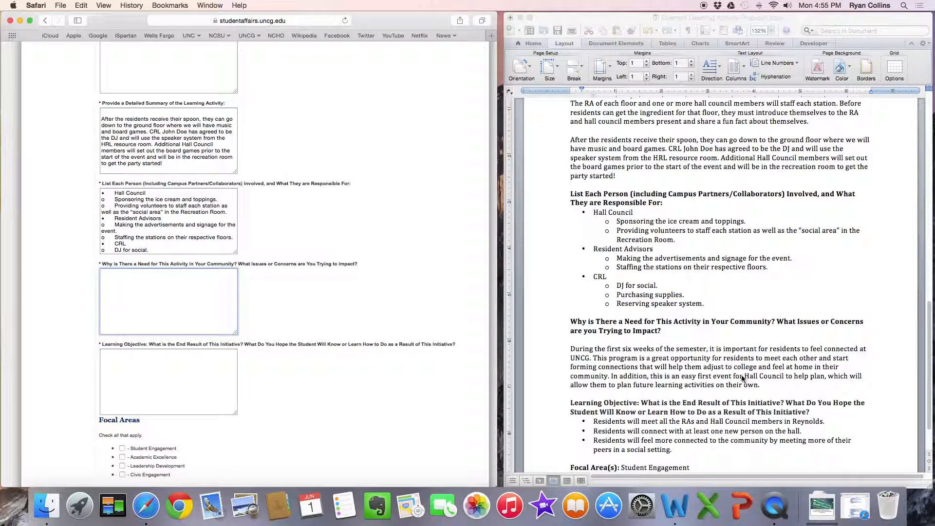
pyautogui.click(762, 385)
pyautogui.moveTo(763, 386); pyautogui.dragTo(571, 349)
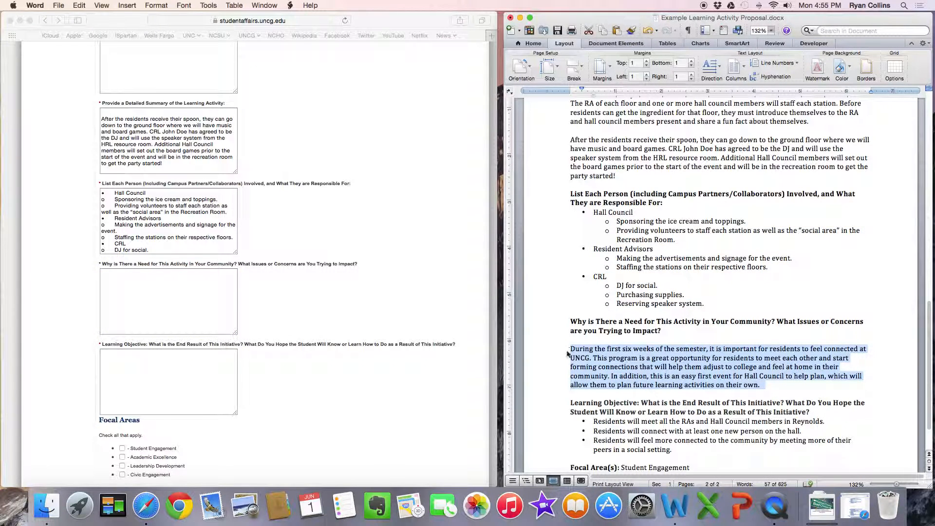
pyautogui.press('super+c')
pyautogui.click(211, 301)
pyautogui.press('super+v')
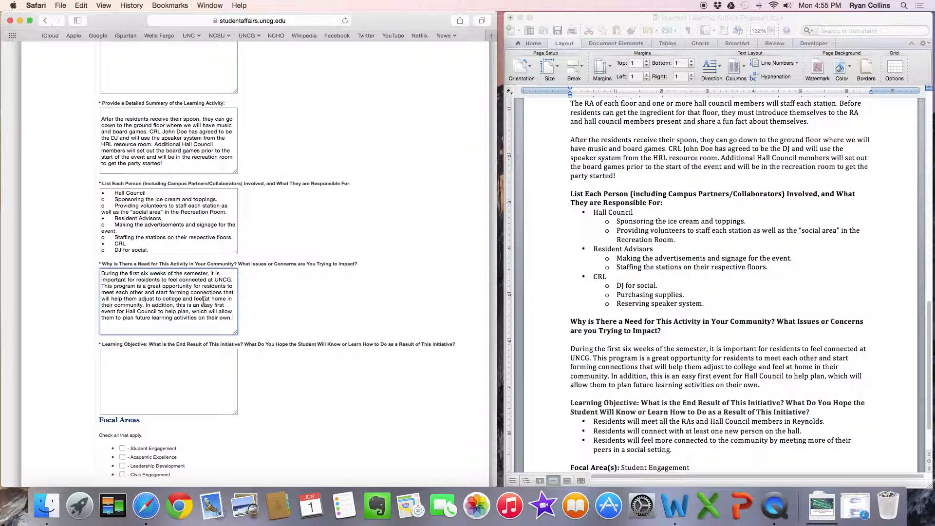
# Step: Copy the three Learning Objective bullets from the Word document into the form's Learning Objective field
pyautogui.scroll(-4, 723, 373)
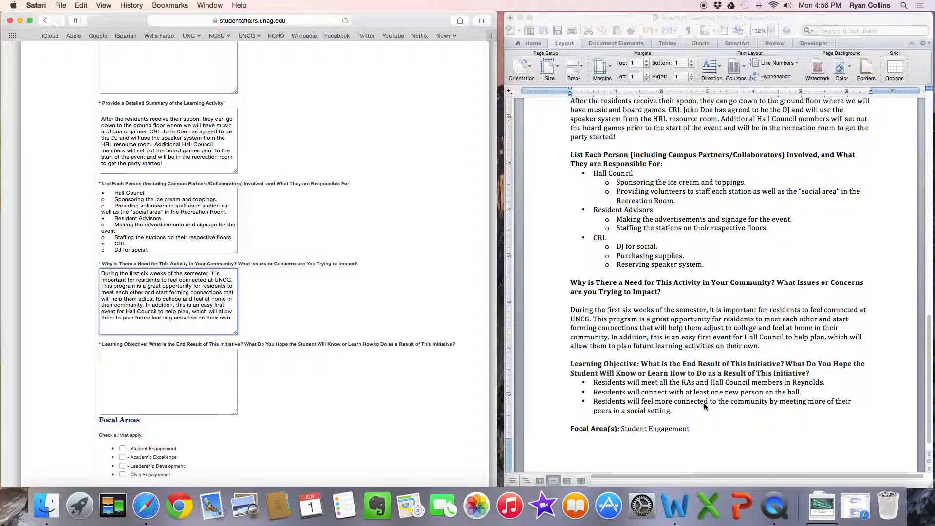
pyautogui.click(671, 410)
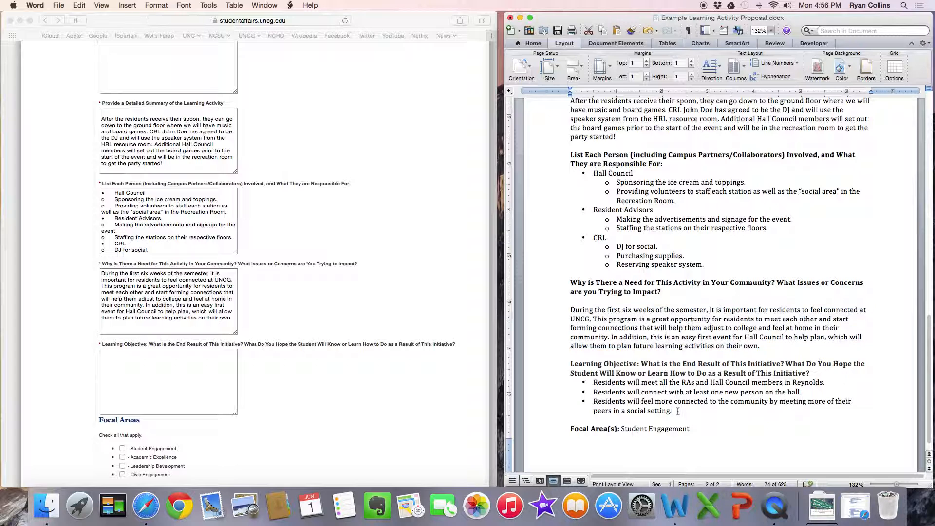
pyautogui.keyDown('shift'); pyautogui.click(594, 382); pyautogui.keyUp('shift')
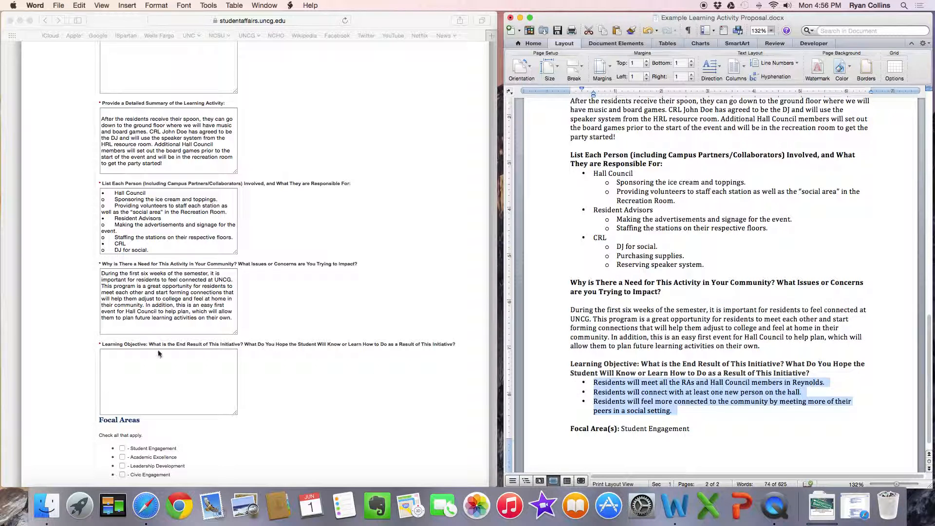
pyautogui.click(144, 368)
pyautogui.click(176, 365)
pyautogui.press('super+v')
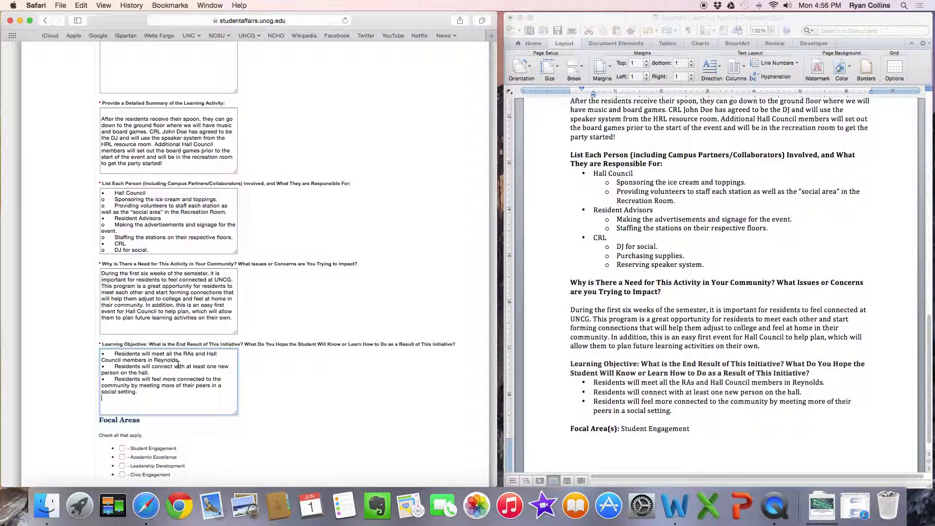
# Step: Choose Student Engagement as the focal area and submit the proposal
pyautogui.scroll(-2, 179, 365)
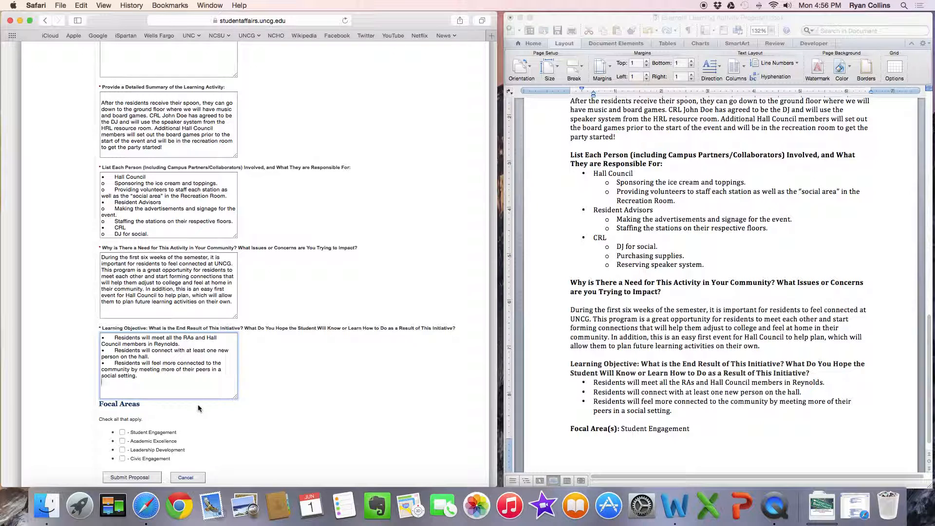
pyautogui.scroll(-2, 199, 413)
pyautogui.click(122, 405)
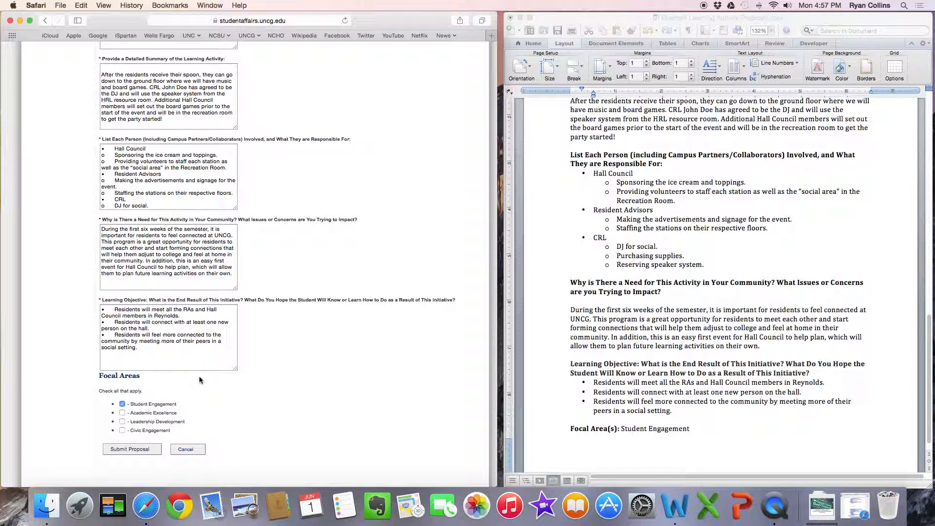
pyautogui.scroll(-2, 287, 367)
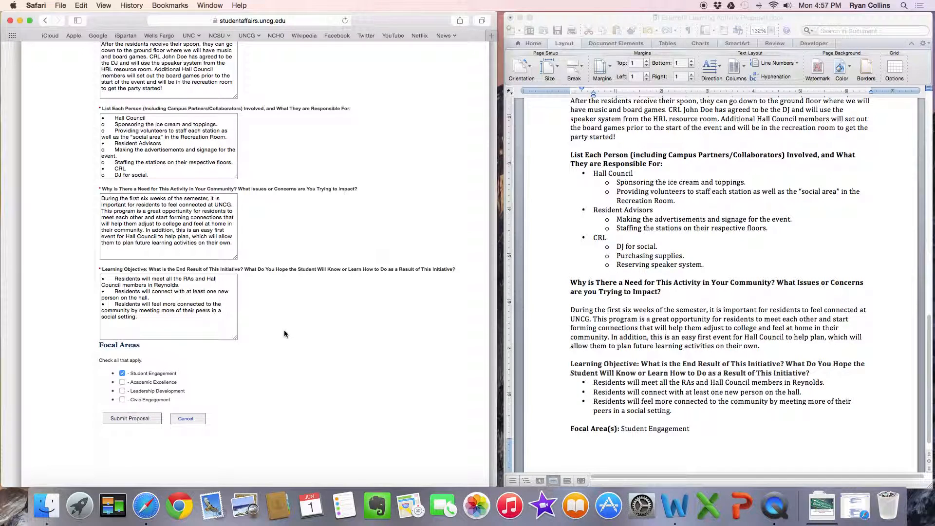
pyautogui.scroll(-3, 284, 334)
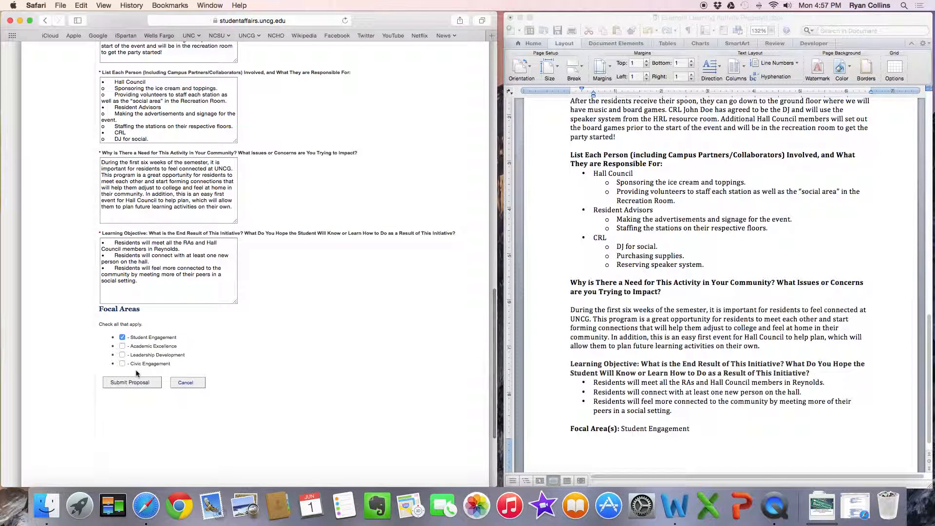
pyautogui.click(126, 383)
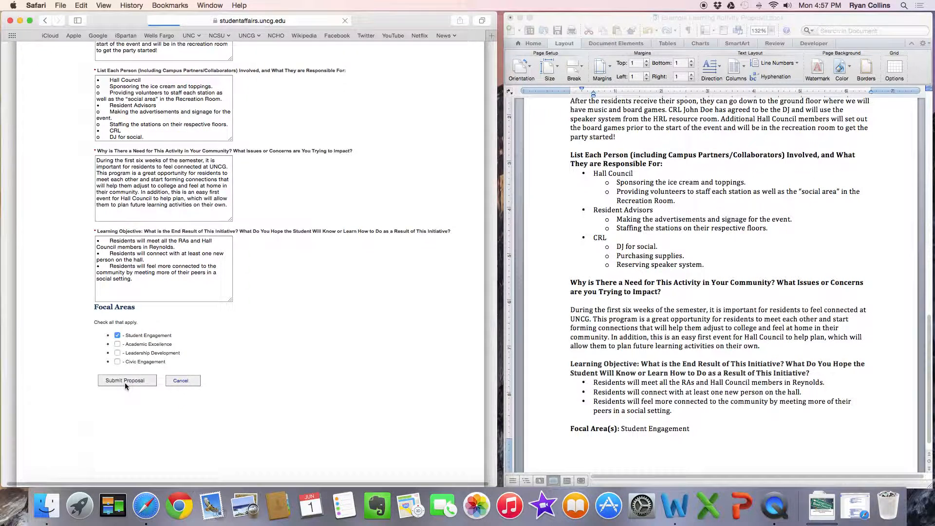